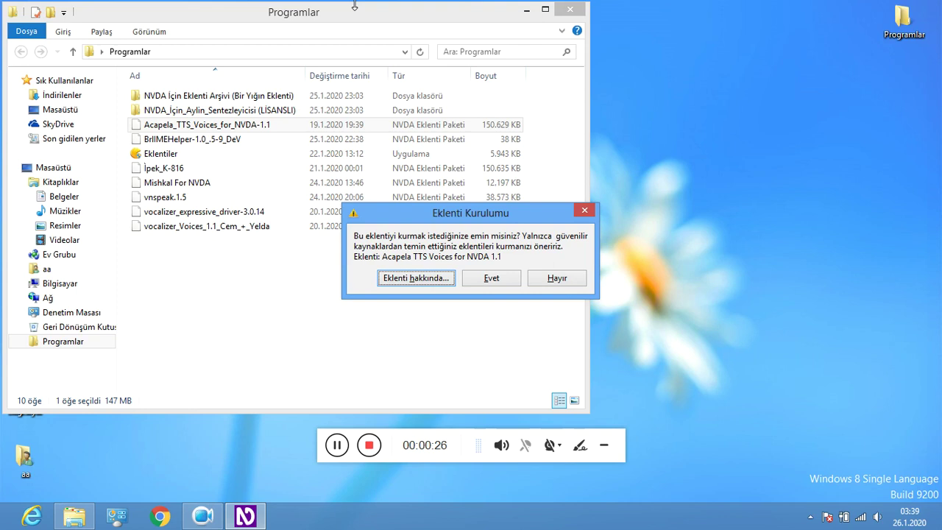
Step: View the add-on information for Acapela TTS Voices for NVDA 1.1, install the add-on and confirm the closing prompt
key("Return")
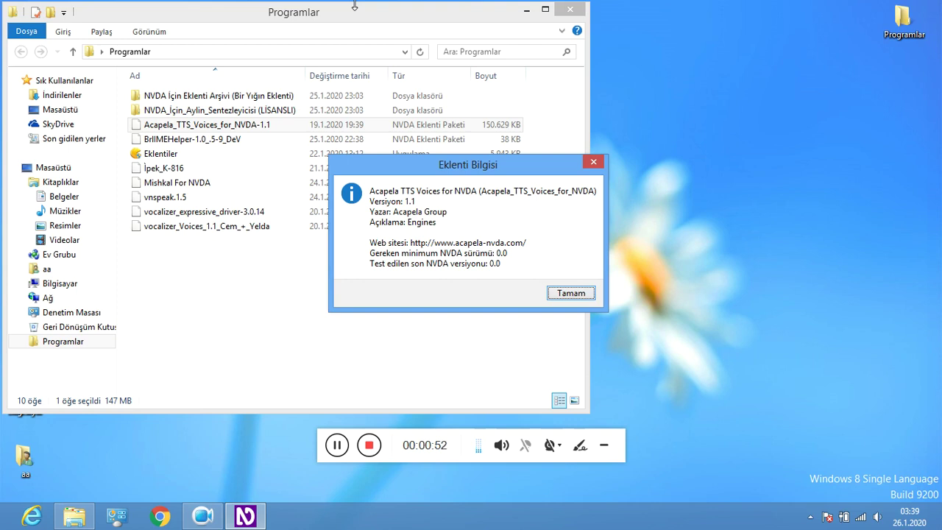
key("Return")
key("Tab")
key("Return")
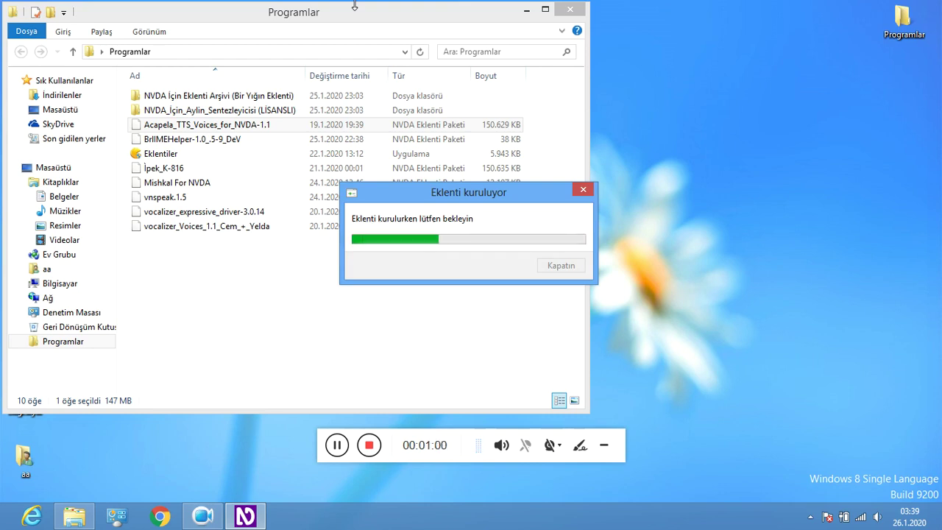
key("Tab")
key("Return")
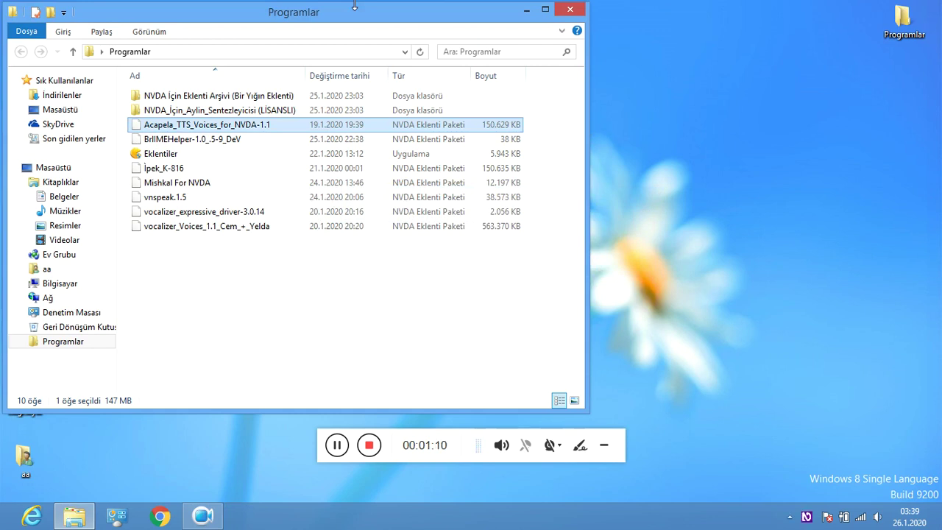
Step: Open NVDA's speech settings and switch the synthesizer to Acapela TTS Voices for NVDA
key("Insert+n")
key("Right")
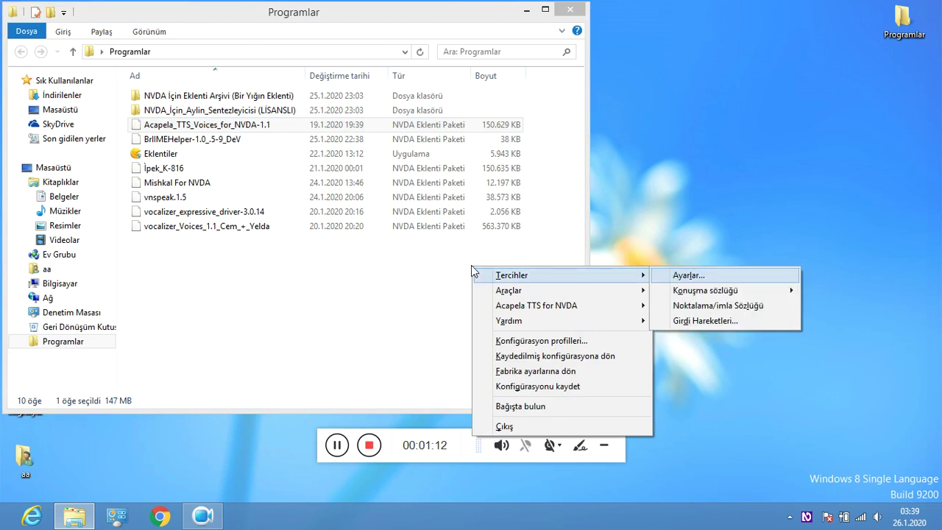
key("Return")
key("Down")
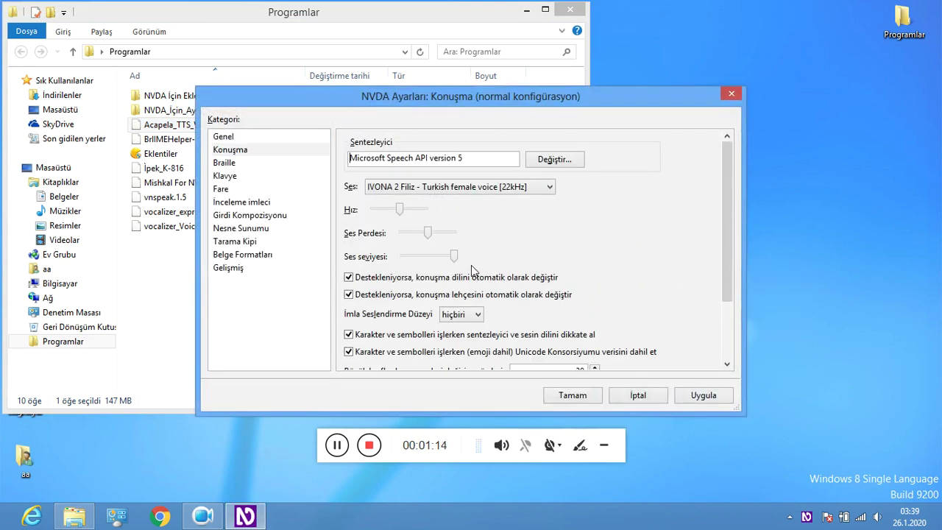
key("ctrl+Insert+s")
key("Up")
key("Up")
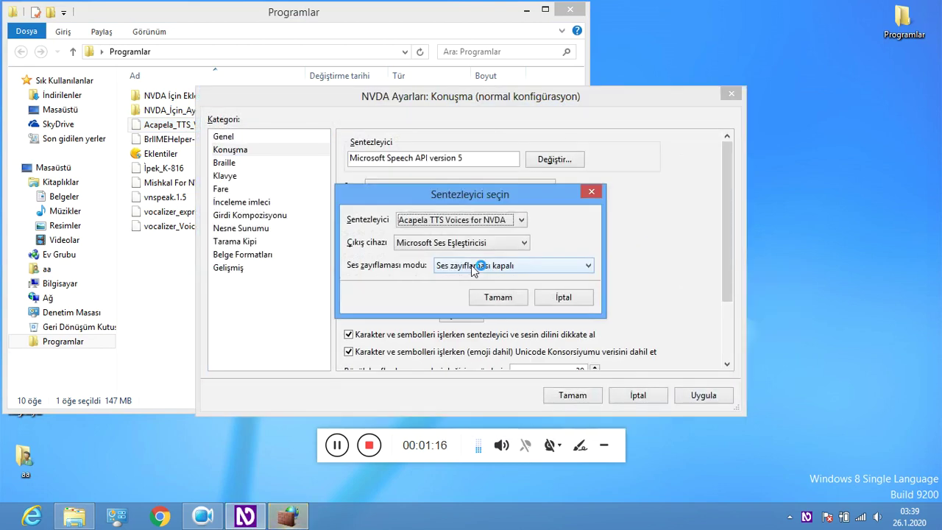
key("Return")
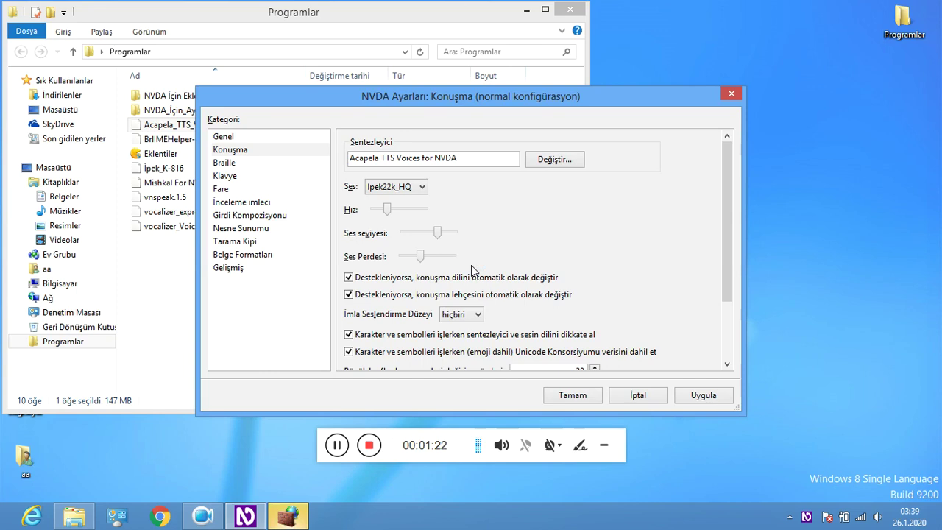
Step: Fine-tune the Ipek22k_HQ voice by lowering its rate one step, raising its volume two steps and its pitch one step
key("Tab")
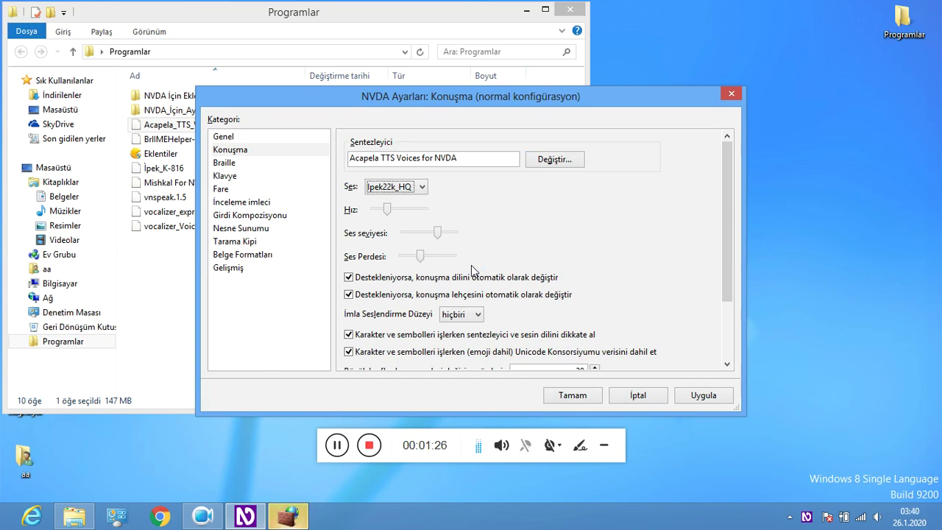
key("Tab")
key("Left")
key("Tab")
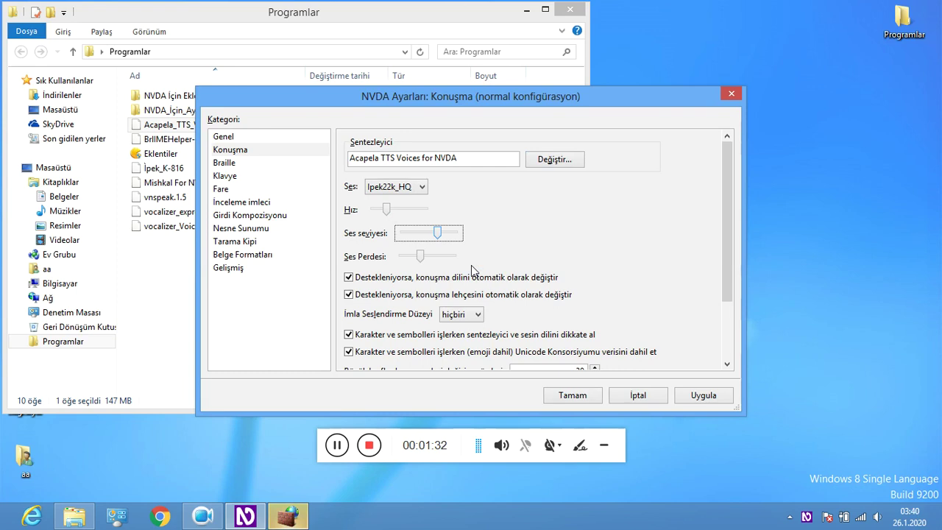
key("Right")
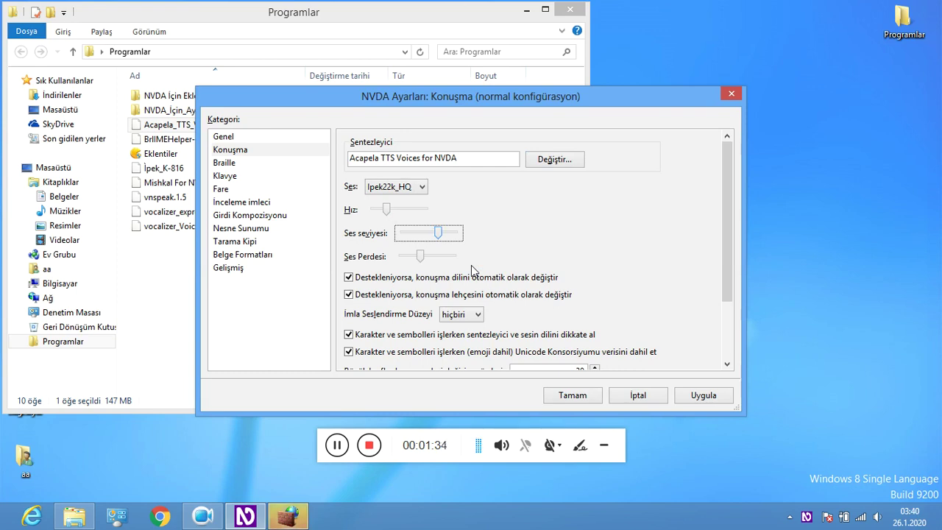
key("Right")
key("Tab")
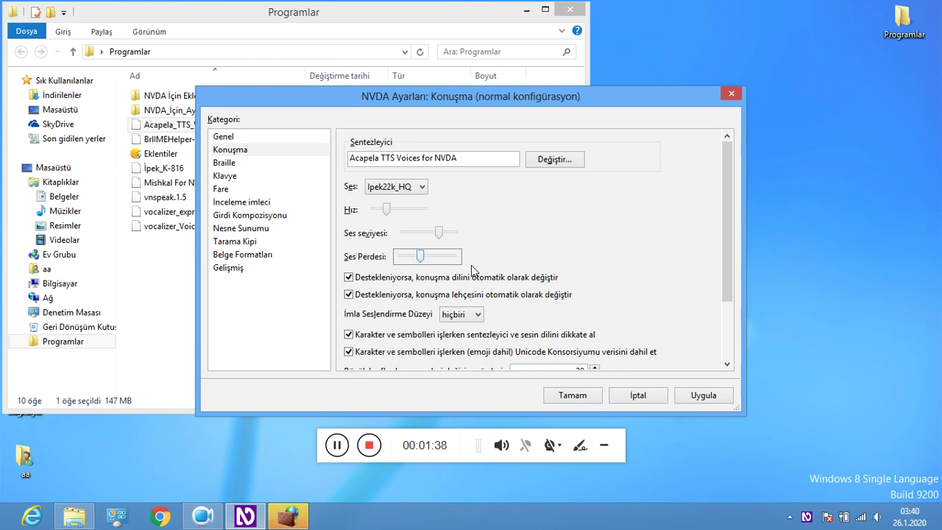
key("Right")
key("Tab")
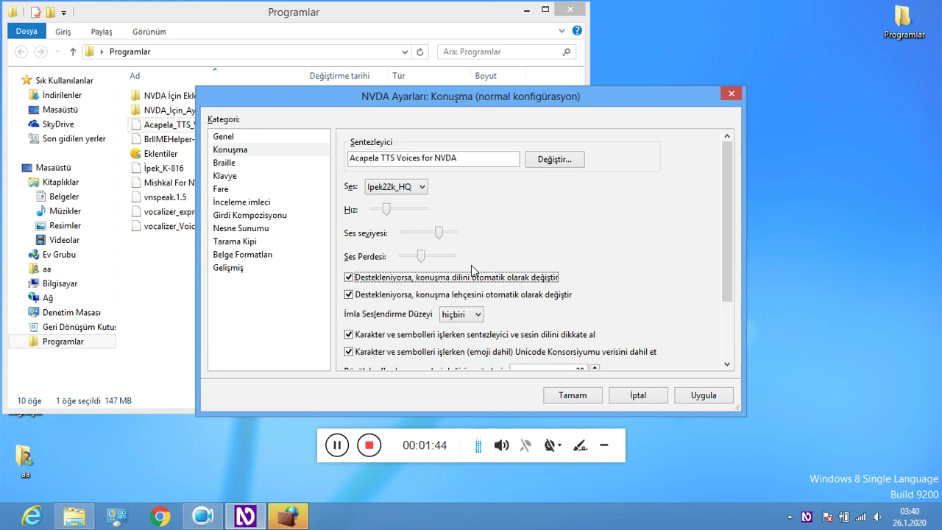
Step: Set the pitch change percentage for capital letters to 36
key("Tab")
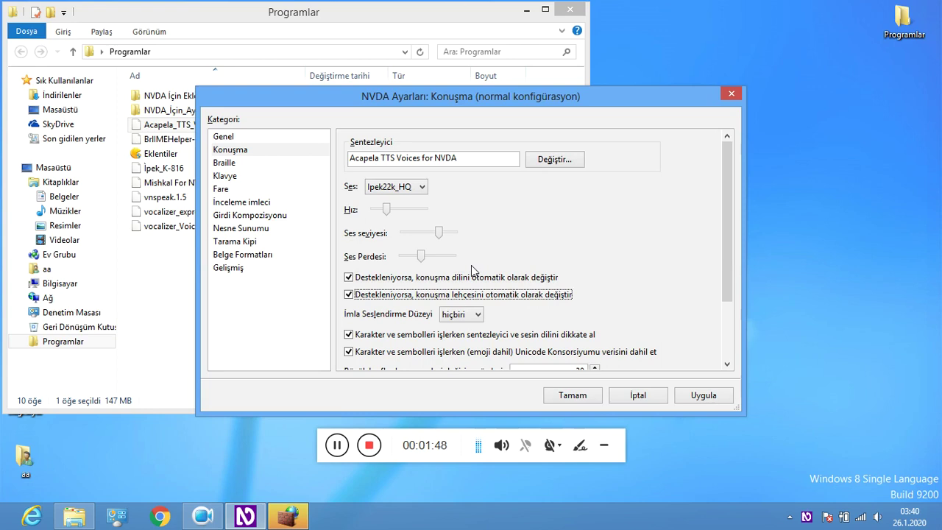
key("Tab")
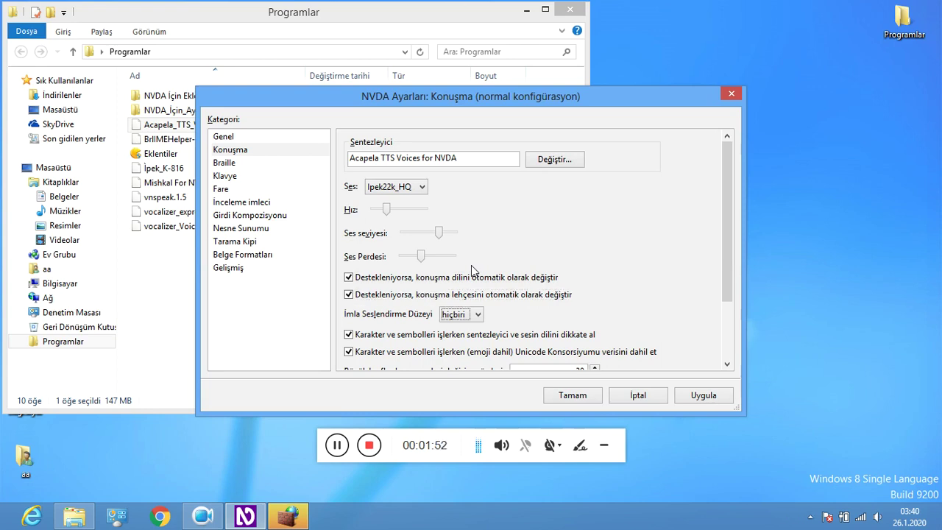
key("Tab")
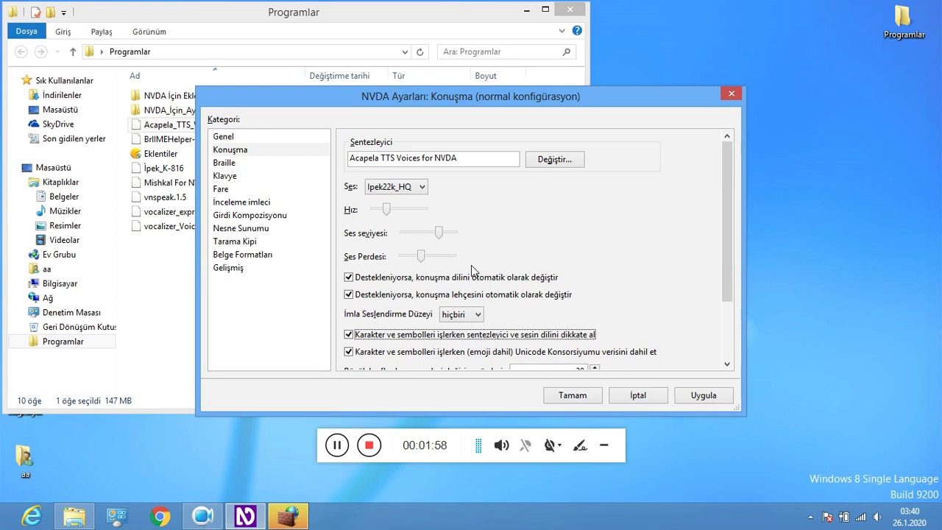
key("Tab")
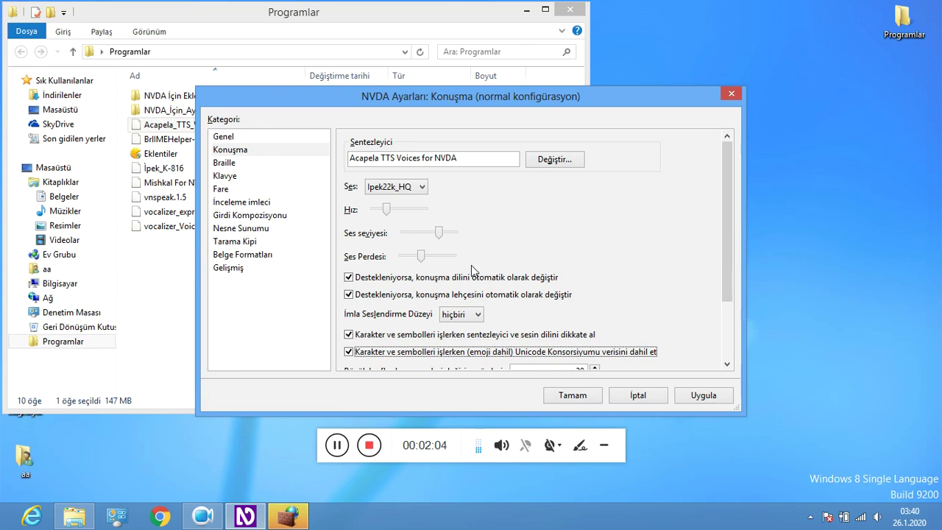
key("Tab")
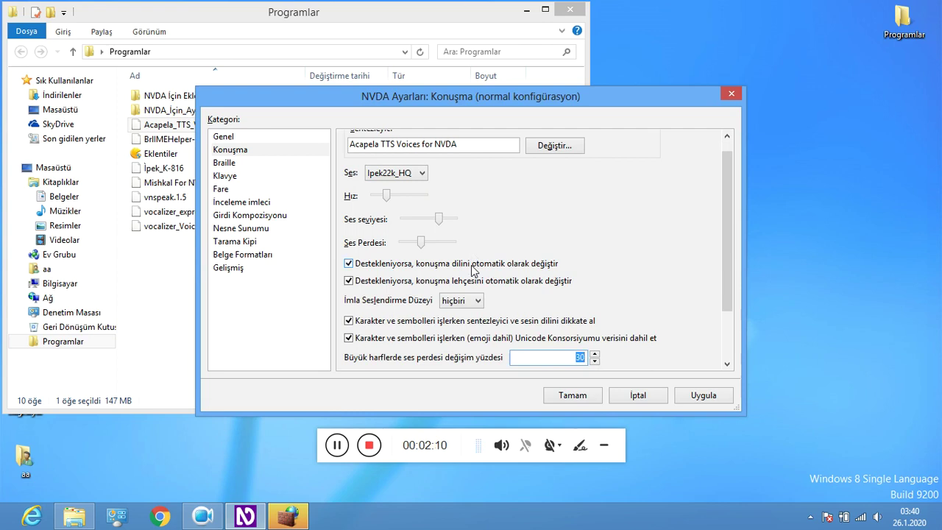
type("32")
key("Up")
key("Up")
key("Up")
key("Down")
key("Tab")
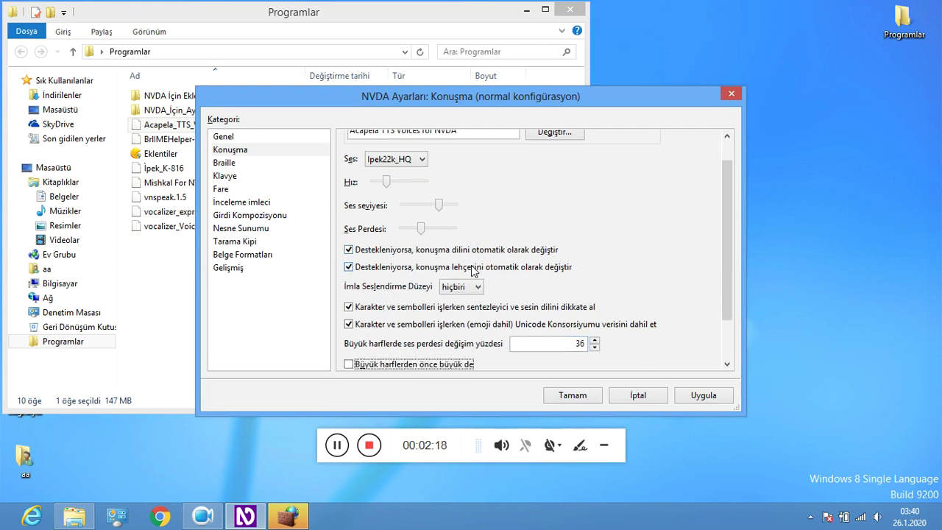
Step: Enable announcing and beeping for capital letters, confirm the speech settings and dismiss the Windows firewall alert
key("space")
key("Tab")
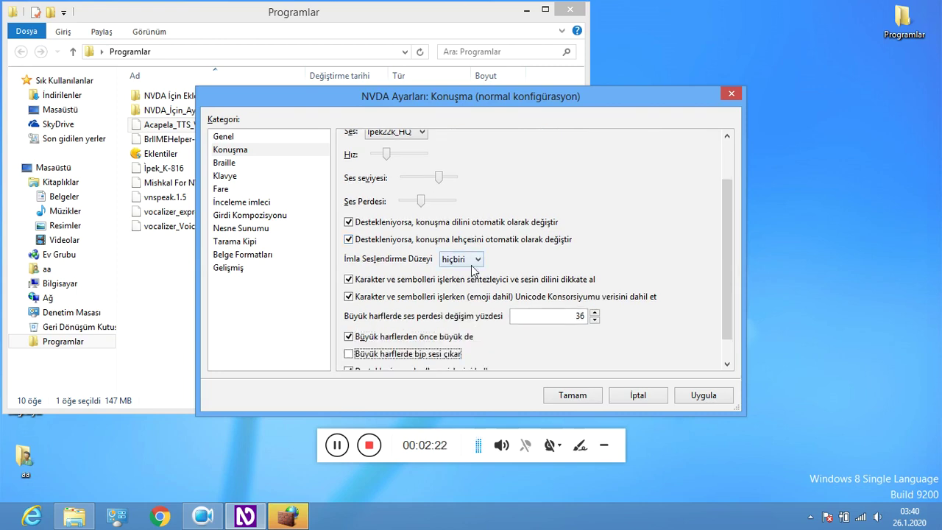
key("space")
key("Tab")
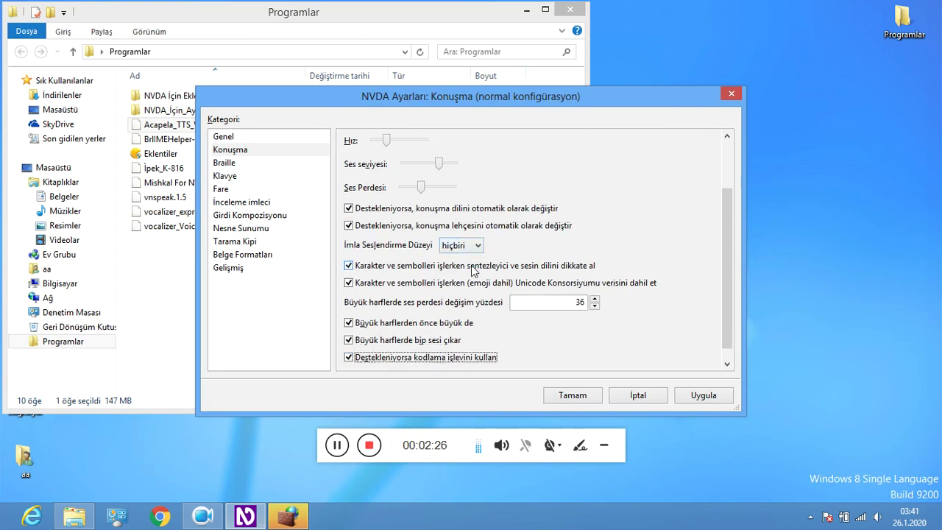
key("Tab")
key("Return")
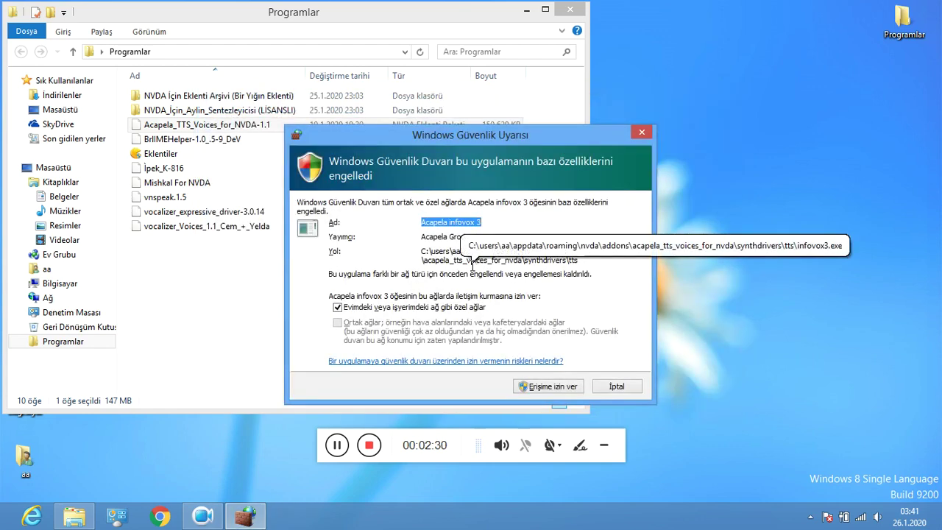
key("Escape")
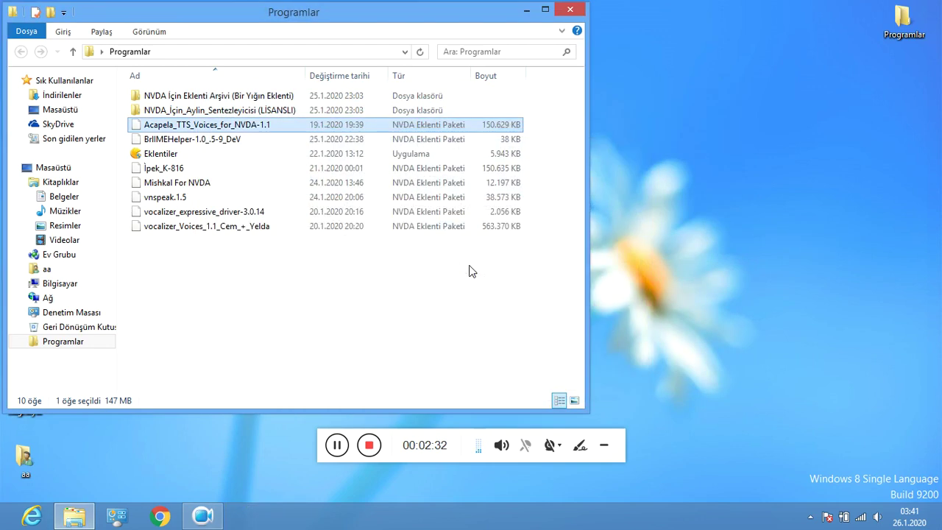
Step: Examine the license, account and voice download options of Acapela TTS for NVDA, along with NVDA's configuration options
key("Insert+n")
key("Down")
key("Down")
key("Down")
key("Down")
key("Up")
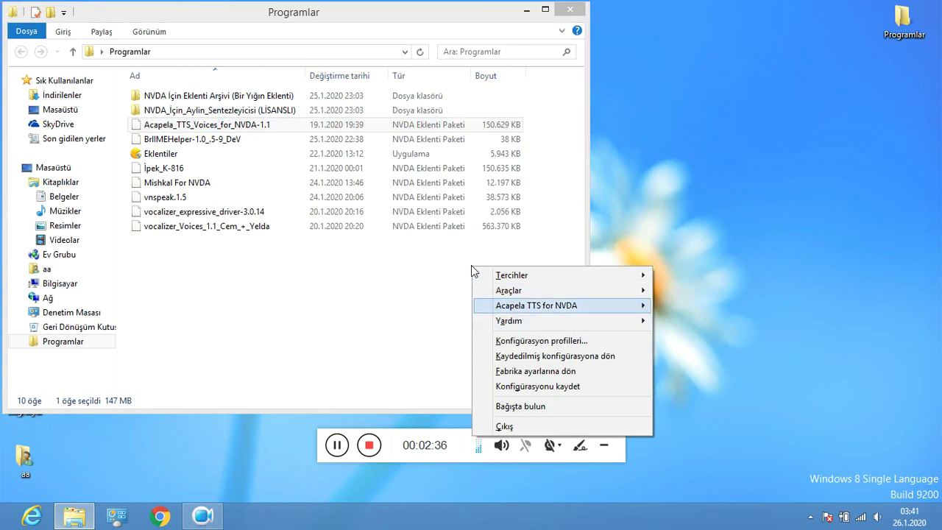
key("Right")
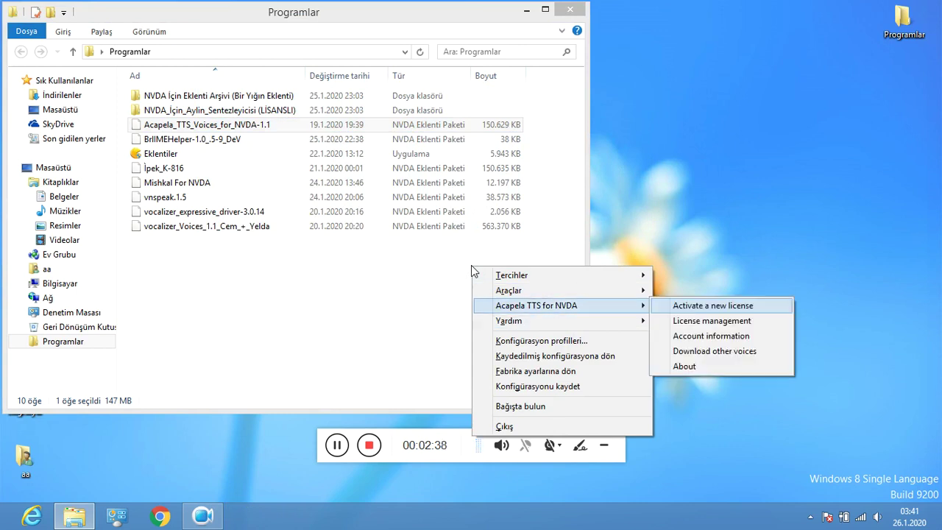
key("Down")
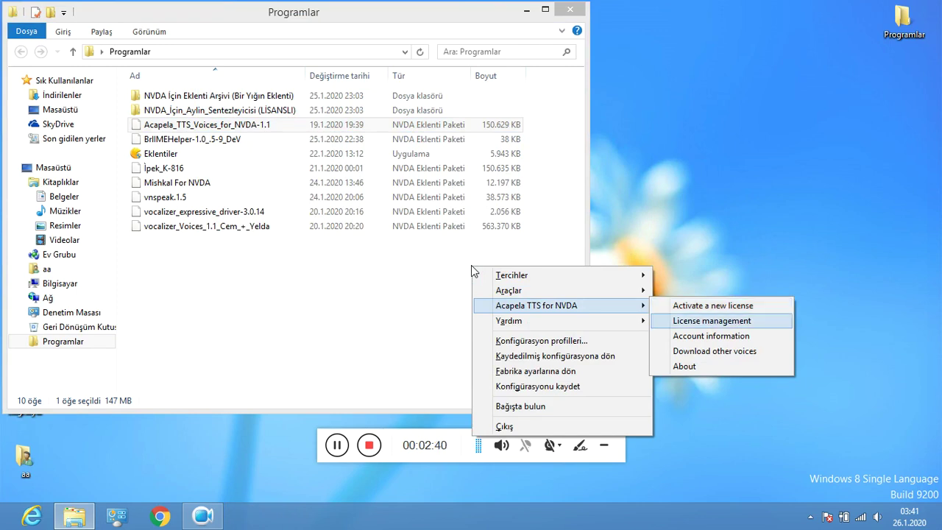
key("Down")
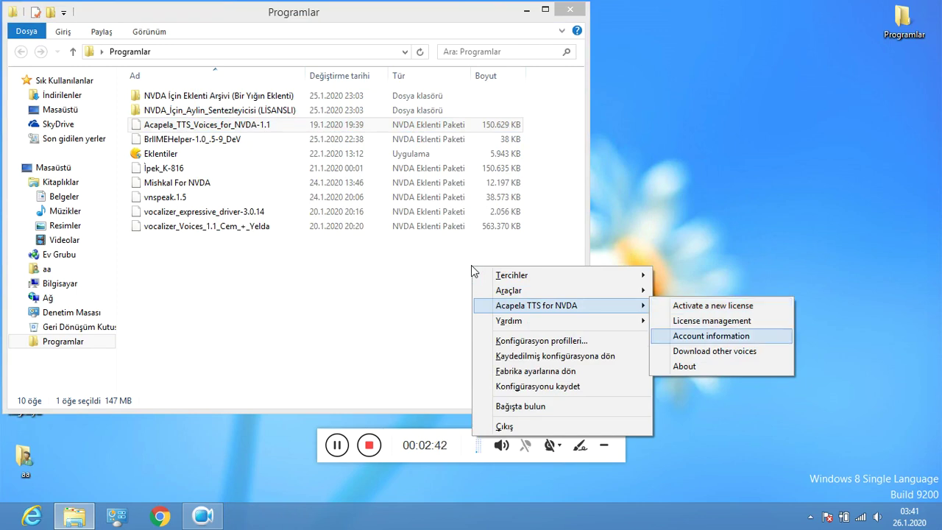
key("Down")
key("Down")
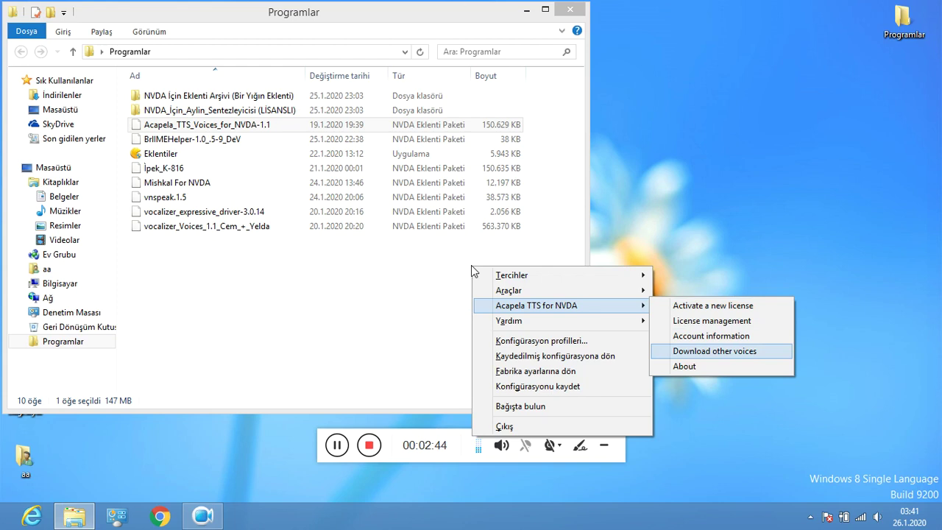
key("Down")
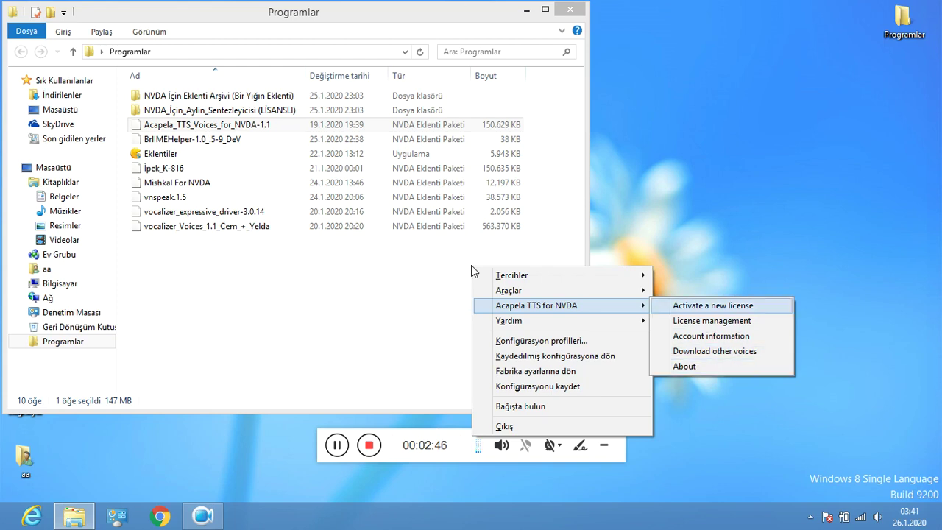
key("Left")
key("Down")
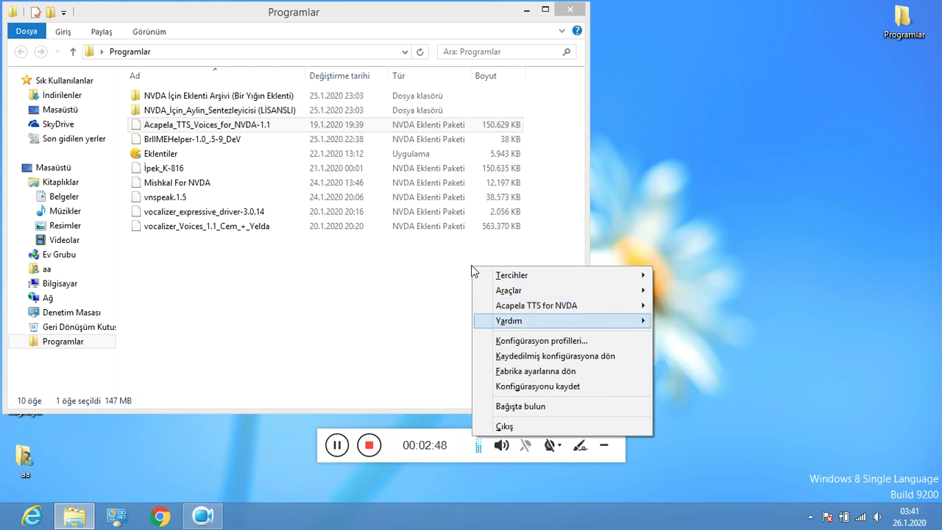
key("Down")
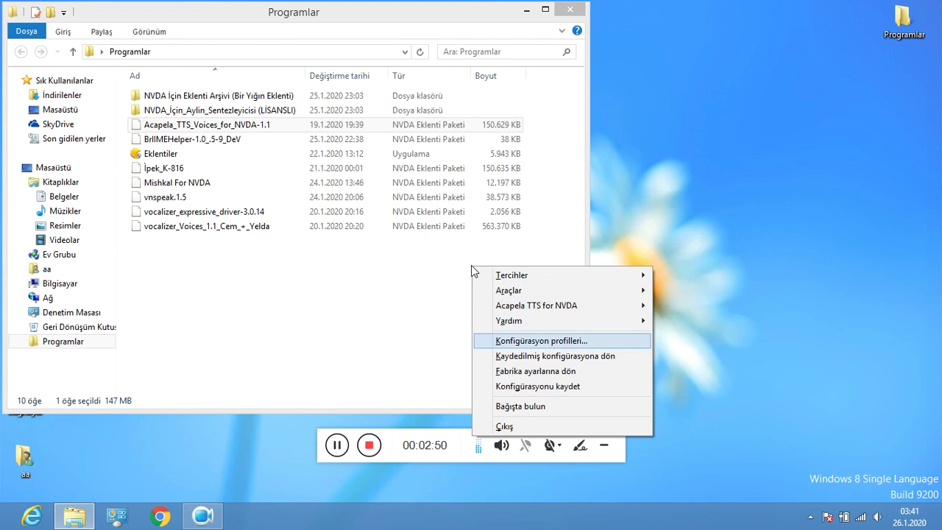
key("Down")
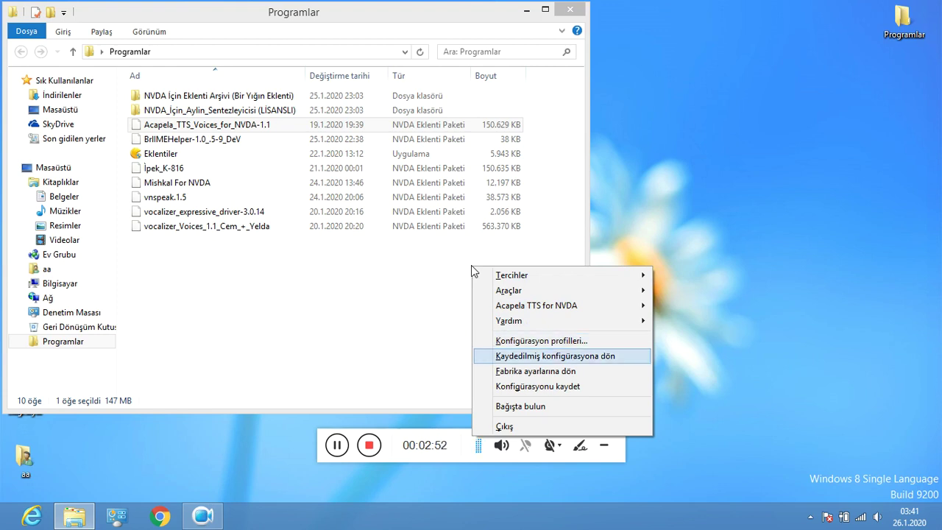
key("Down")
key("Return")
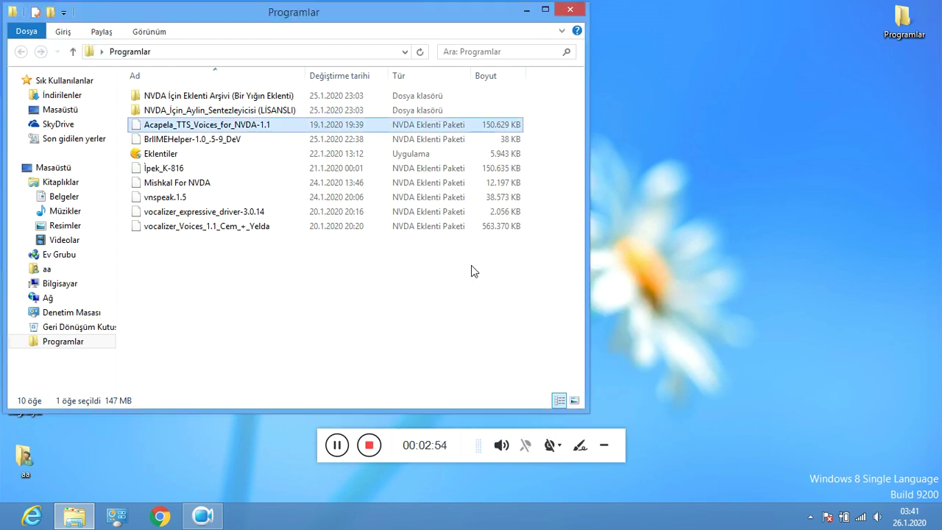
Step: Install the Braille IME Helper 1.0 add-on from the BrlIMEHelper-1.0_.5-9_DeV package
key("Down")
key("Return")
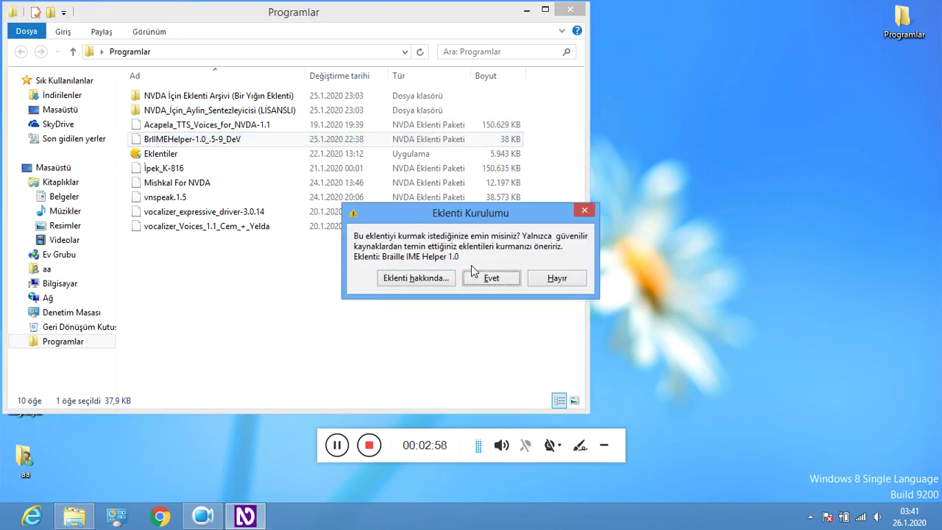
key("Return")
key("Tab")
key("Return")
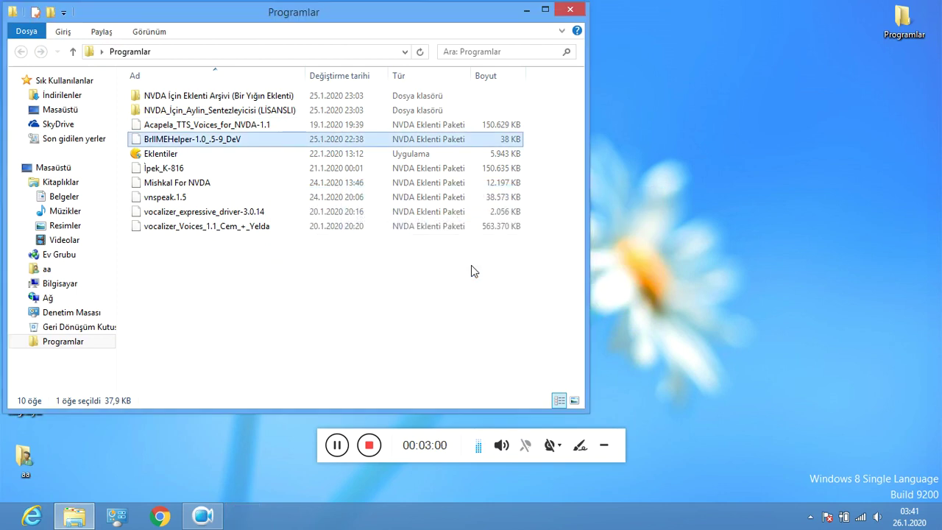
Step: Run the Eklentiler extra add-on package installer from the Programlar folder and accept its licence agreement
key("Down")
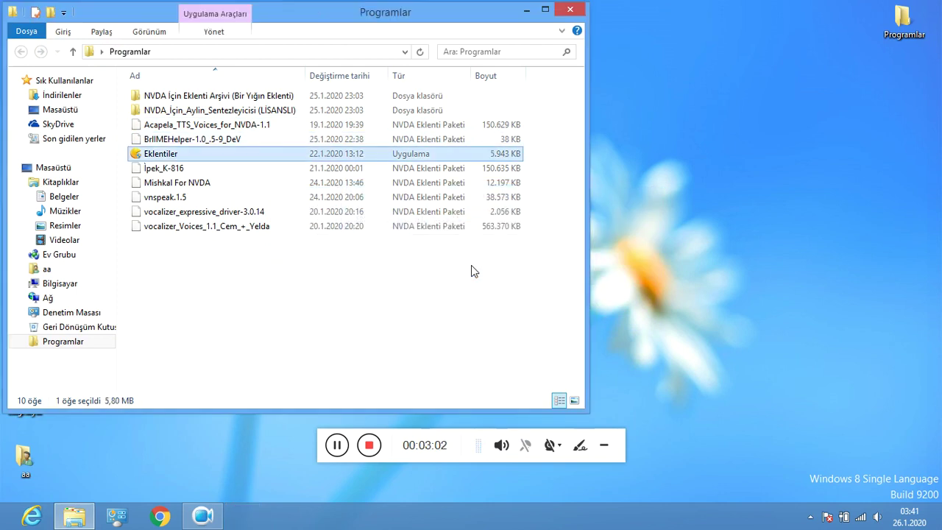
key("Return")
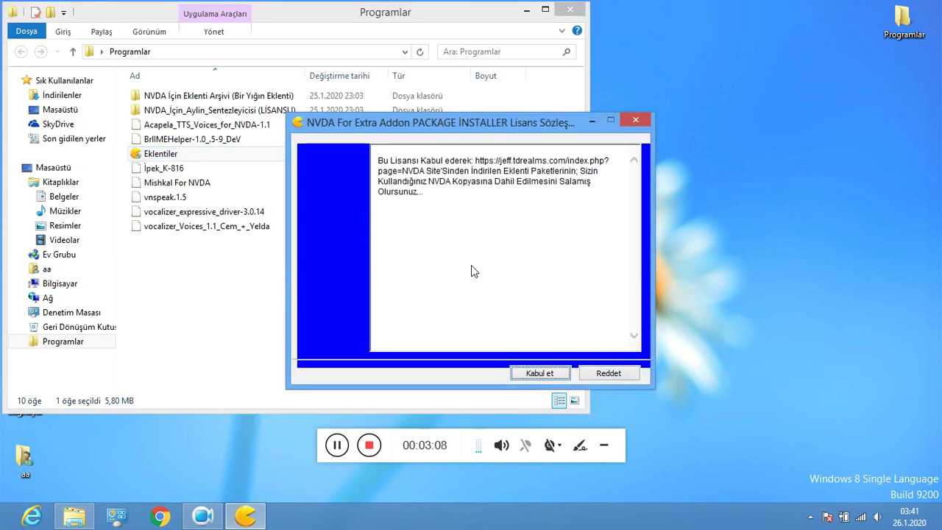
mouse_move(940, 1)
key("Tab")
key("shift+Tab")
key("Return")
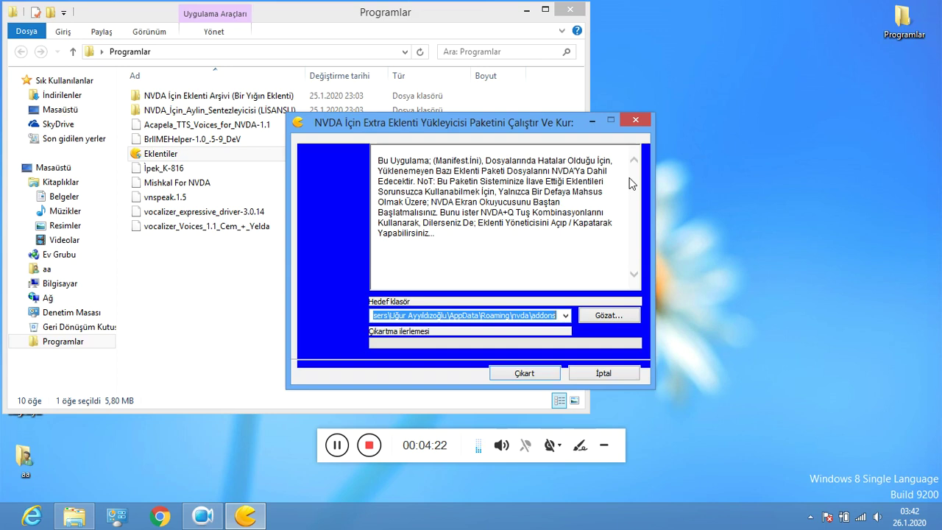
Step: Browse for the installer's destination folder and go to the Kullanıcılar folder on Windows (C:)
key("Tab")
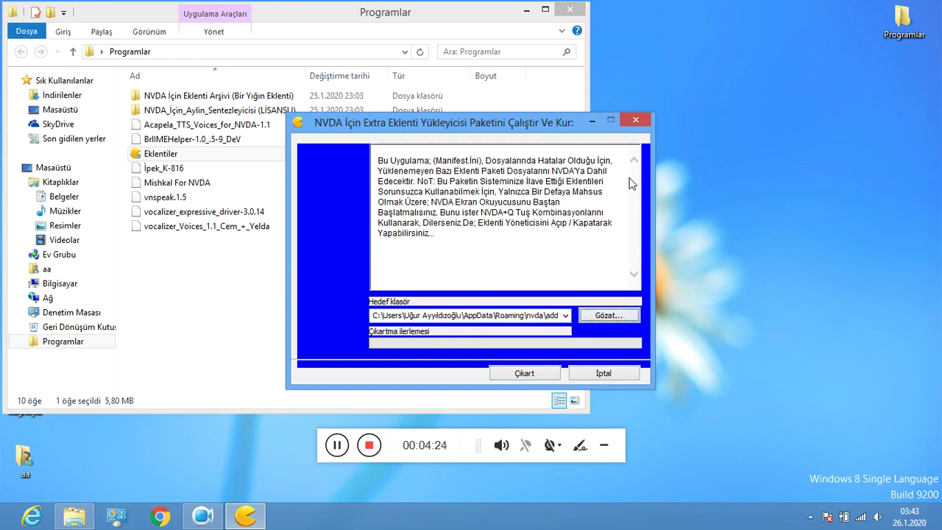
key("Return")
key("Tab")
key("Tab")
key("Tab")
key("Tab")
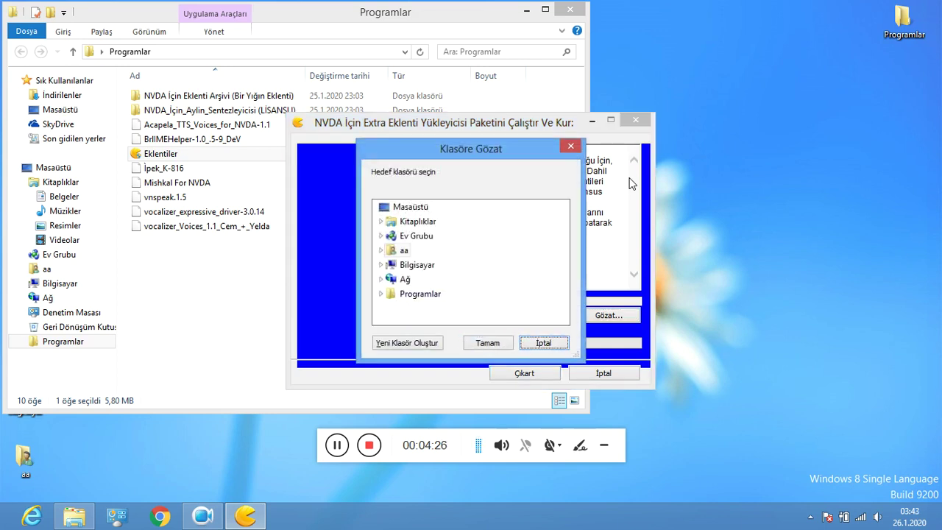
key("Tab")
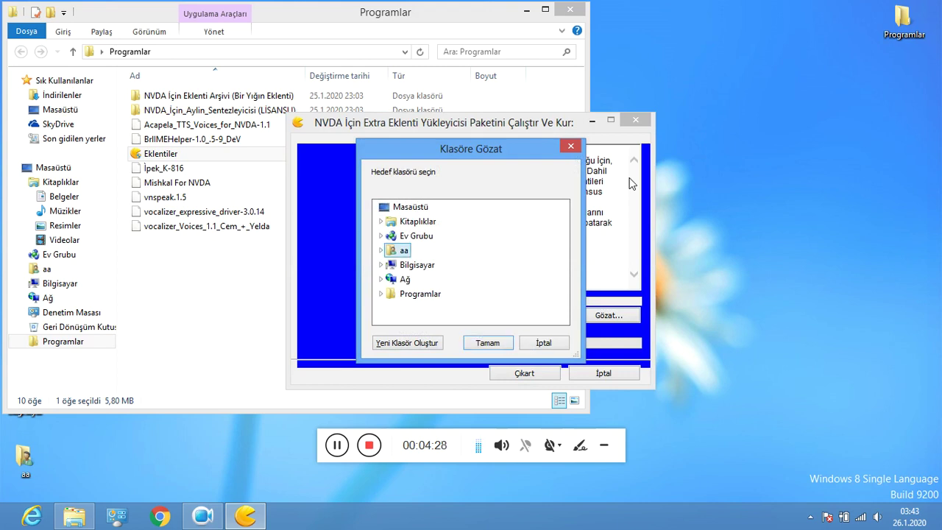
key("Tab")
key("Tab")
key("Tab")
key("Tab")
key("Down")
key("Down")
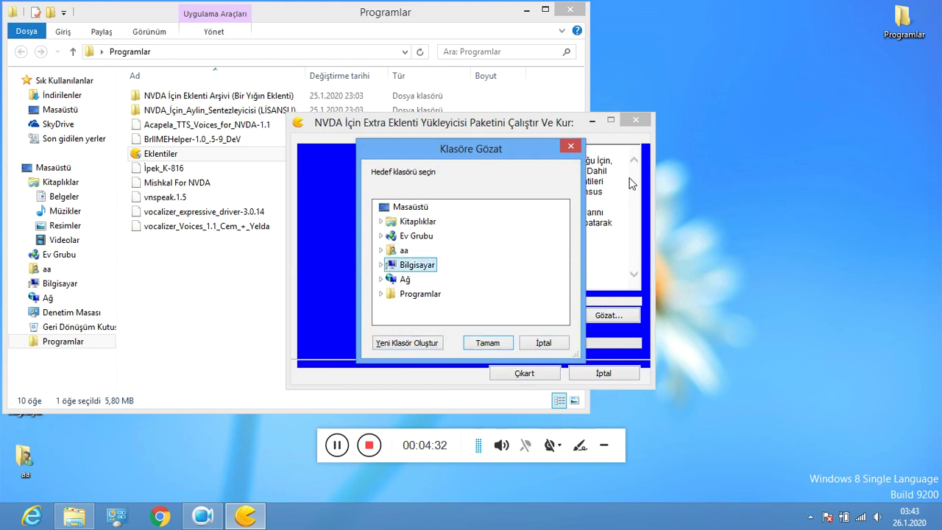
key("Up")
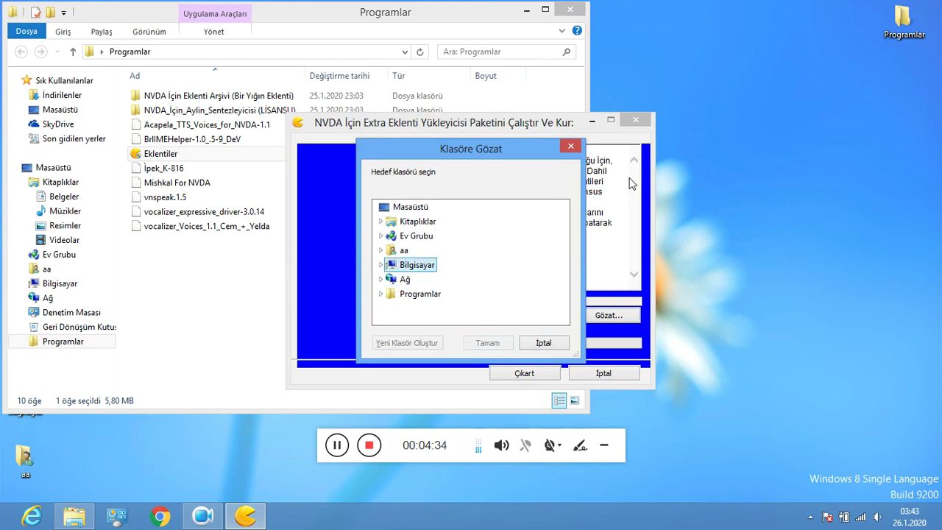
key("Right")
key("Right")
key("Down")
key("Down")
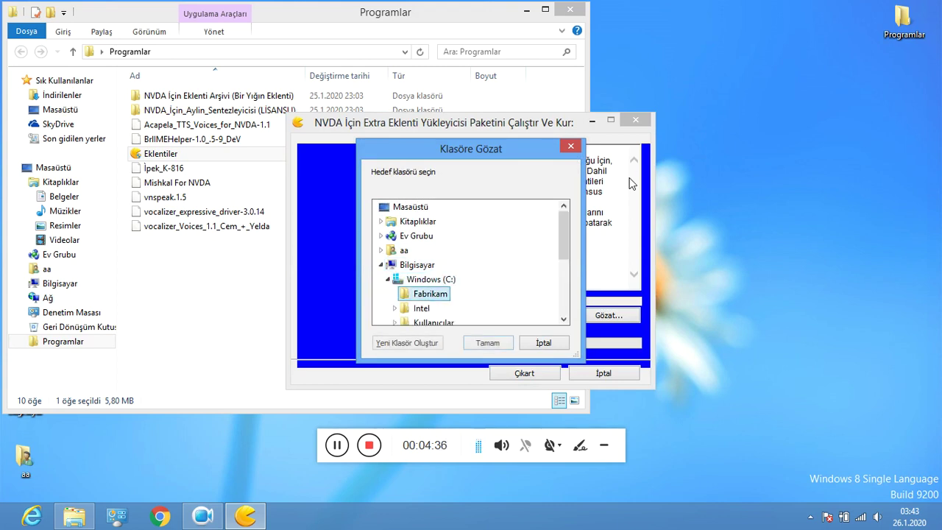
key("Down")
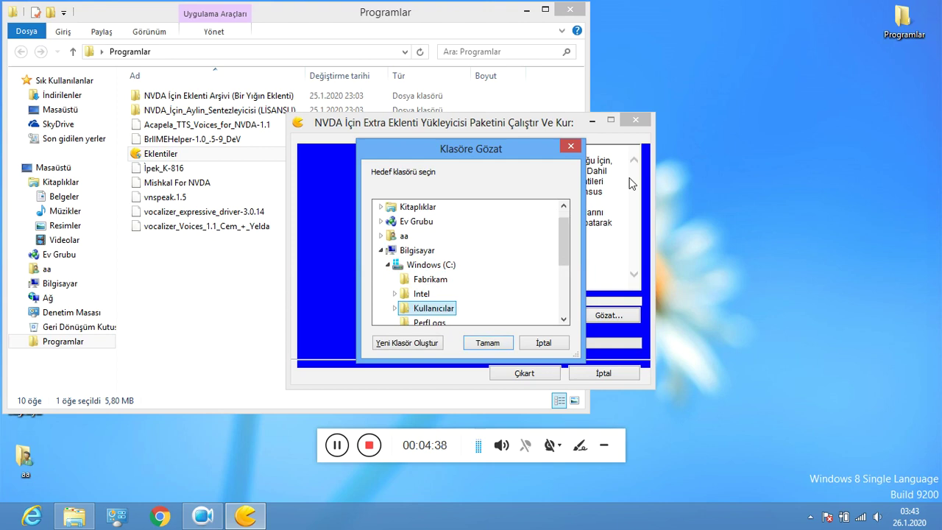
Step: Choose the AppData folder inside the full-name user profile as the installer's destination folder
key("Right")
key("Down")
key("Down")
key("Down")
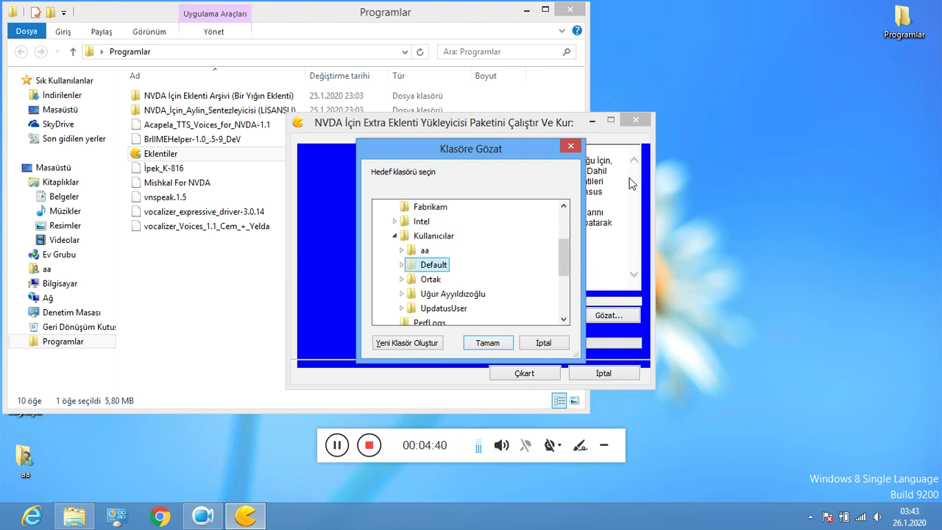
key("Down")
key("Right")
key("Down")
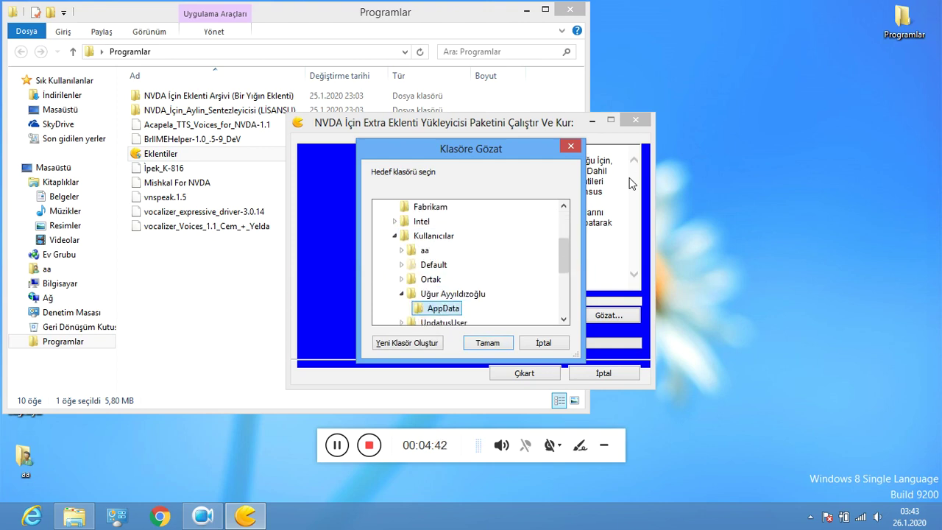
key("Down")
key("Up")
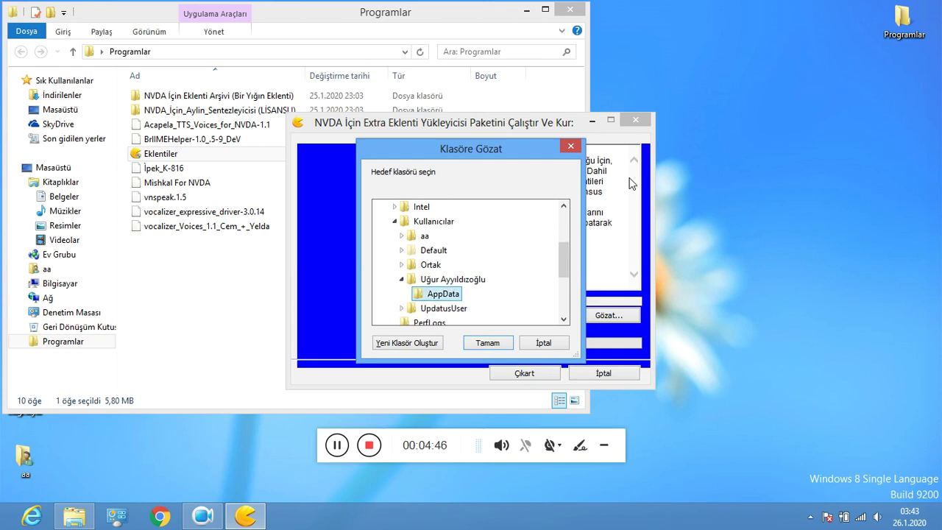
key("Down")
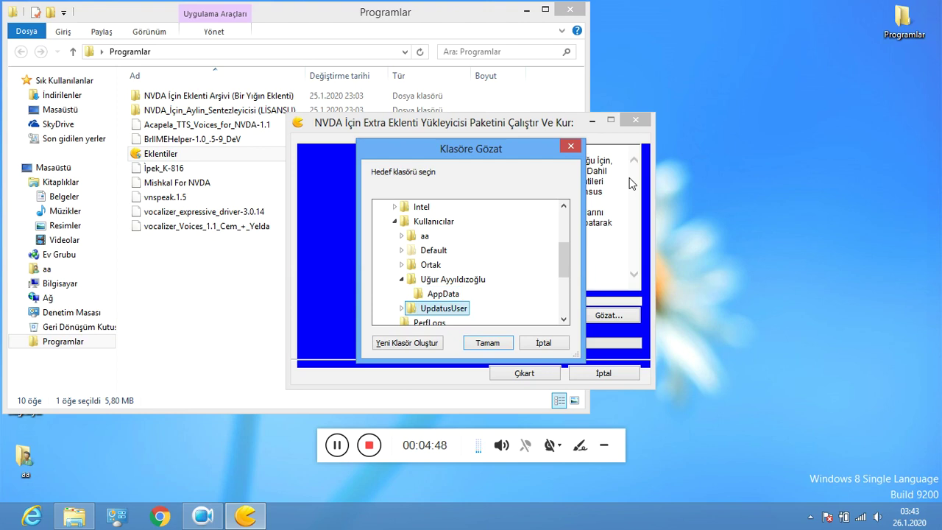
key("Up")
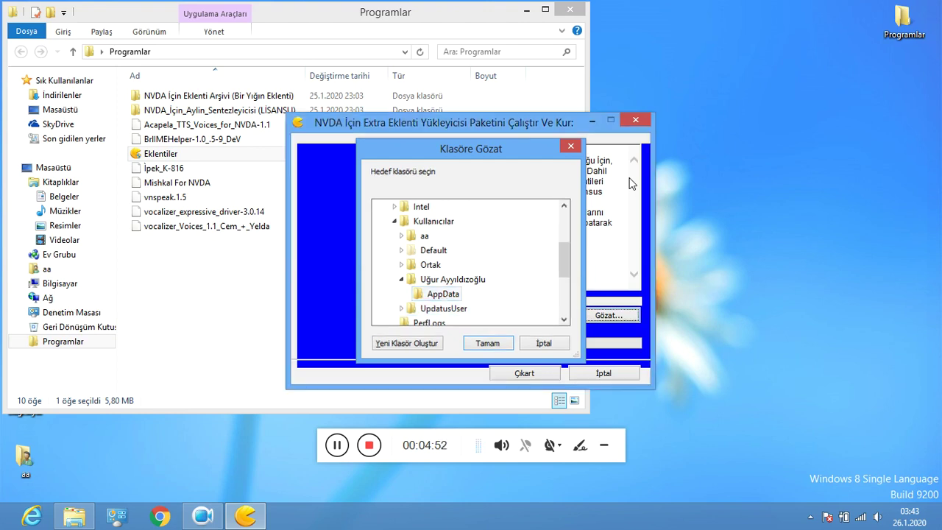
key("Return")
key("Tab")
key("Tab")
key("Tab")
key("Tab")
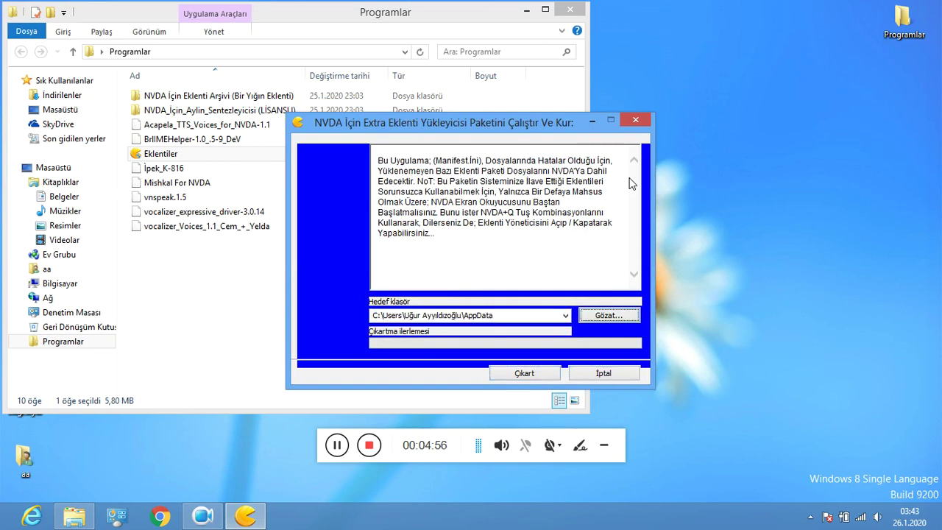
Step: Reopen the destination folder selection and go to Kullanıcılar on the Windows (C:) drive again
key("Return")
key("Tab")
key("Tab")
key("Tab")
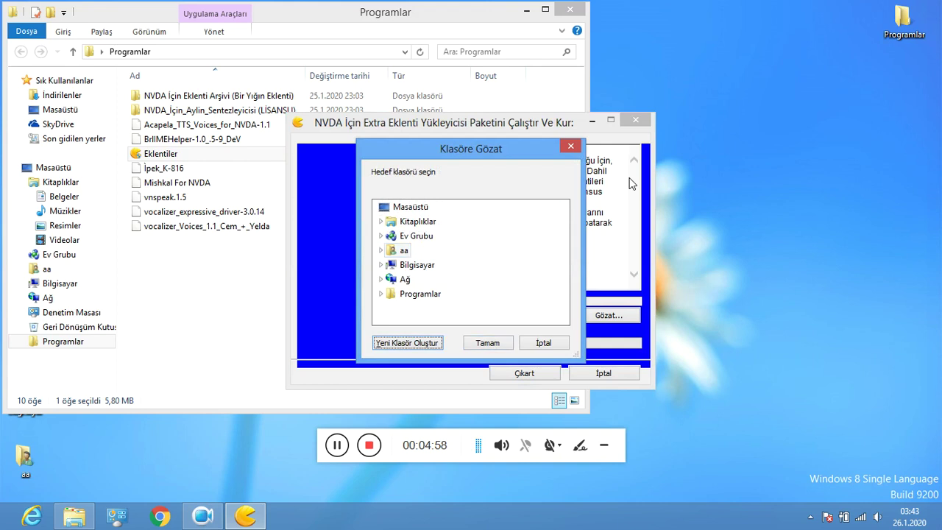
key("Tab")
key("Tab")
key("Tab")
key("Down")
key("Down")
key("Down")
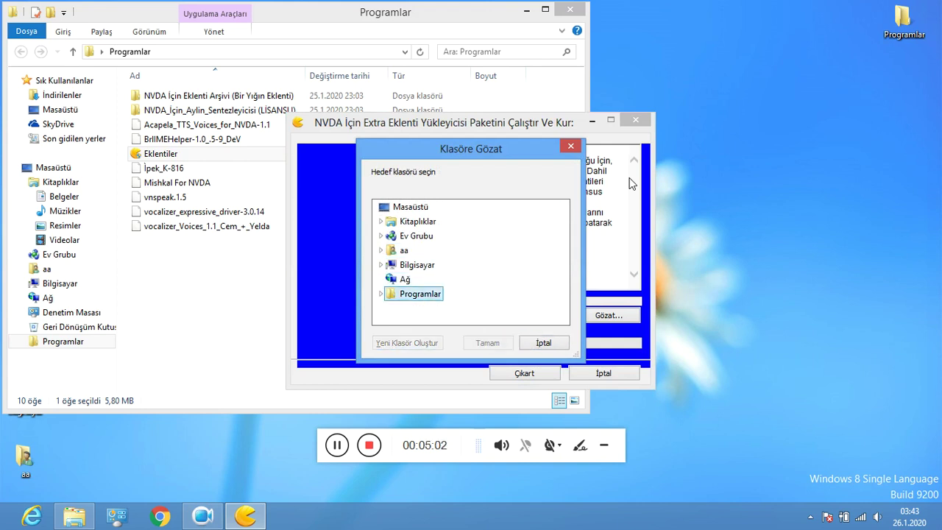
key("Up")
key("Up")
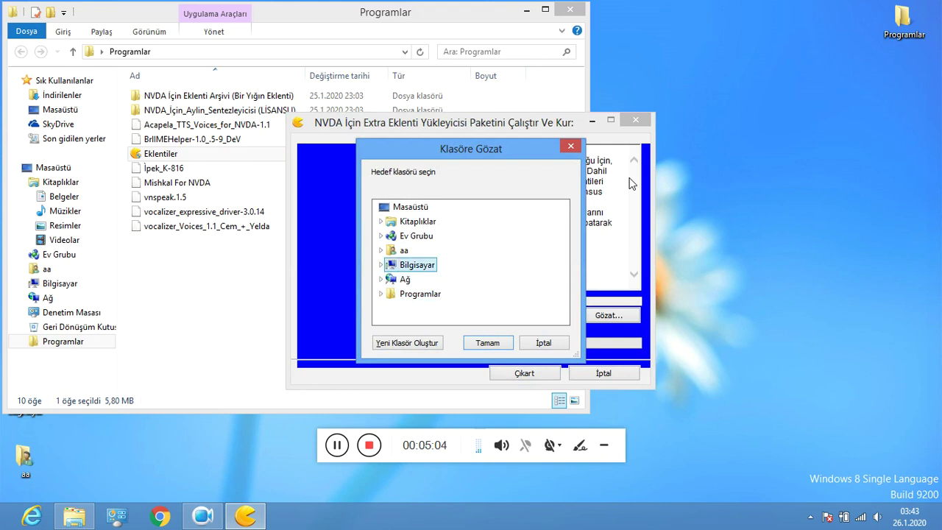
key("Right")
key("Right")
key("Right")
key("Down")
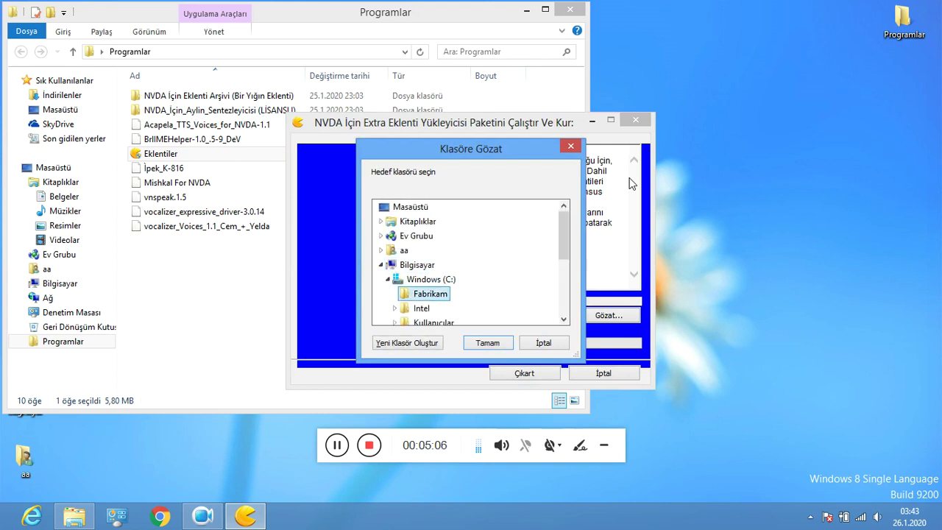
key("Down")
key("Down")
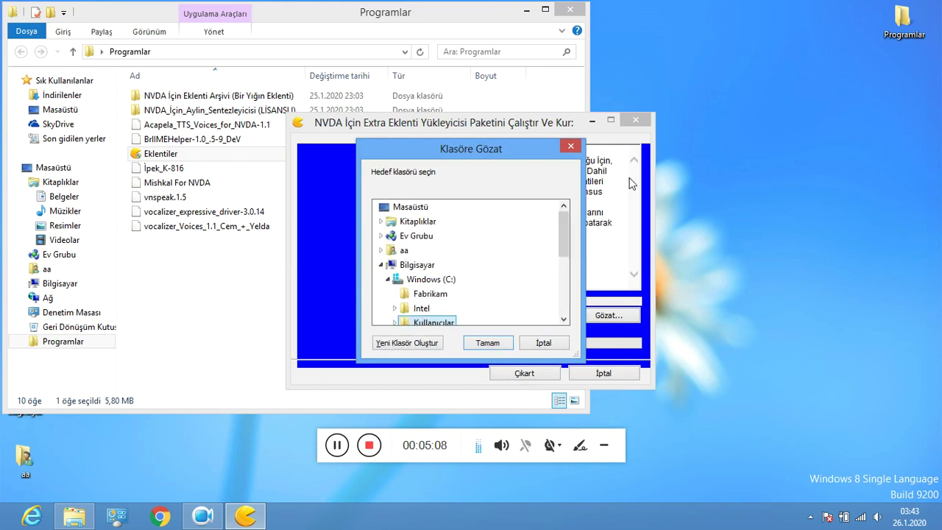
Step: Set the destination to AppData inside the full-name user profile and extract the add-on package
key("Right")
key("Down")
key("Down")
key("Down")
key("Down")
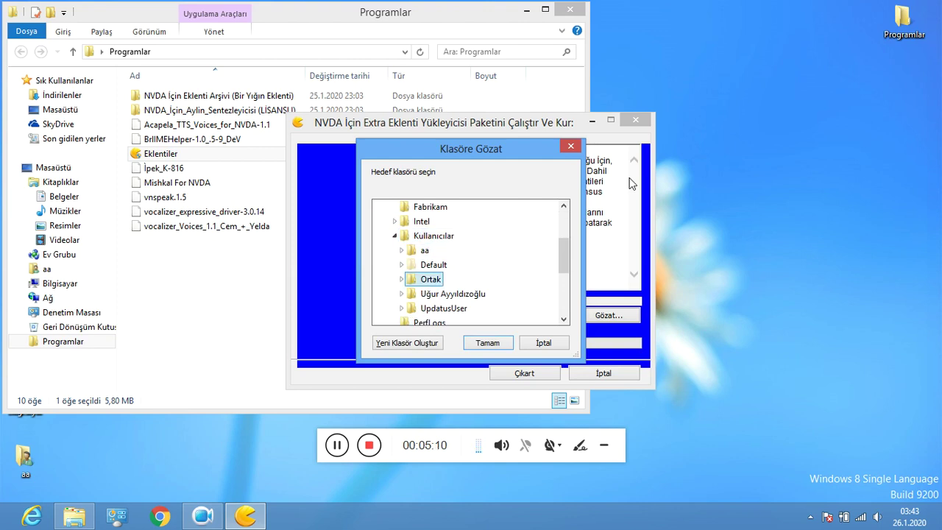
key("Right")
key("Down")
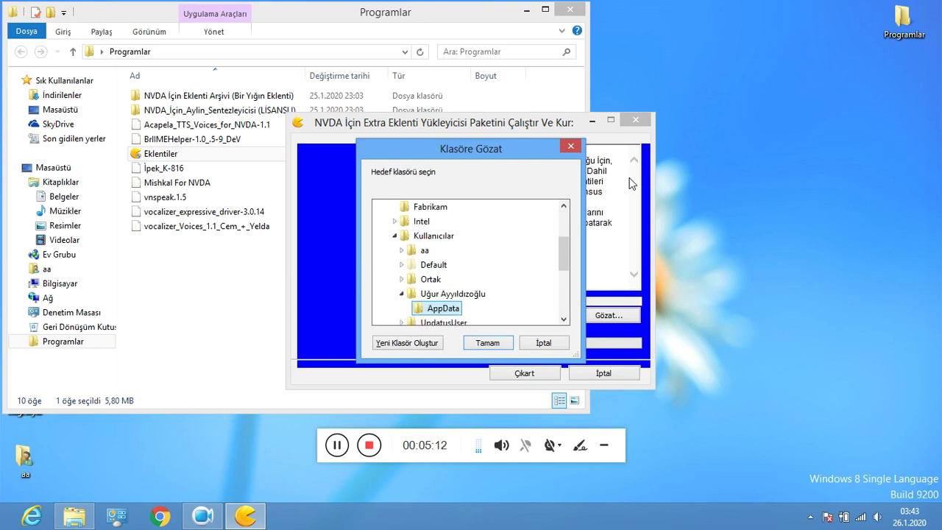
key("Down")
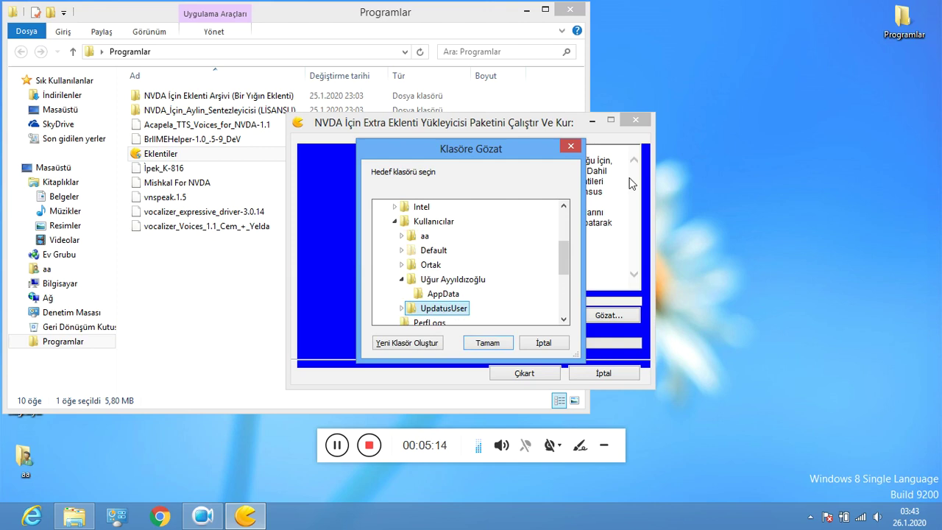
key("Up")
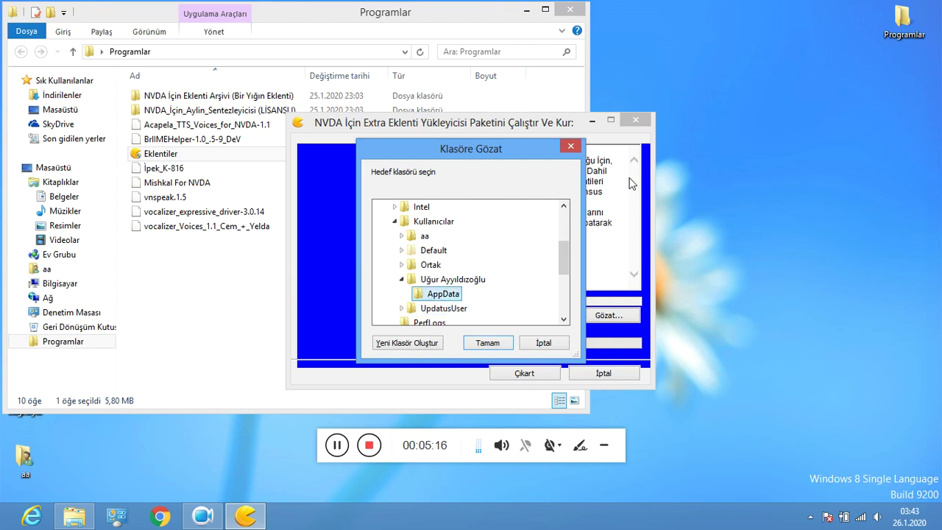
key("Return")
key("Tab")
key("Return")
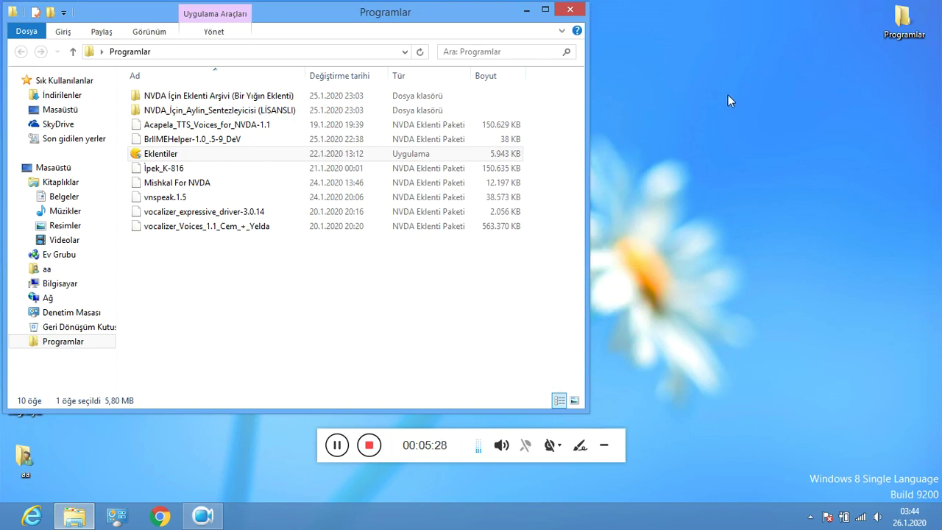
Step: Install the AcapelaIpek 1.0 add-on from the İpek_K-816 package and restart NVDA
left_click(616, 177)
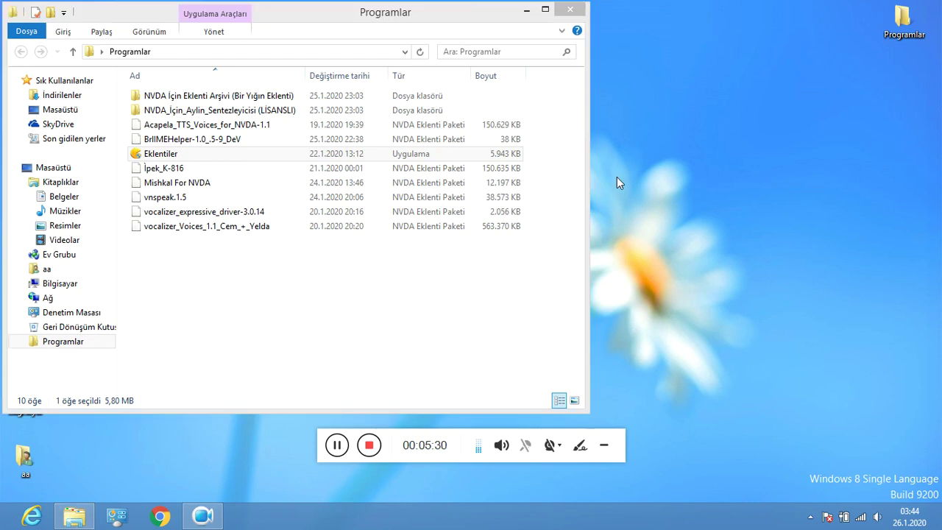
left_click(584, 195)
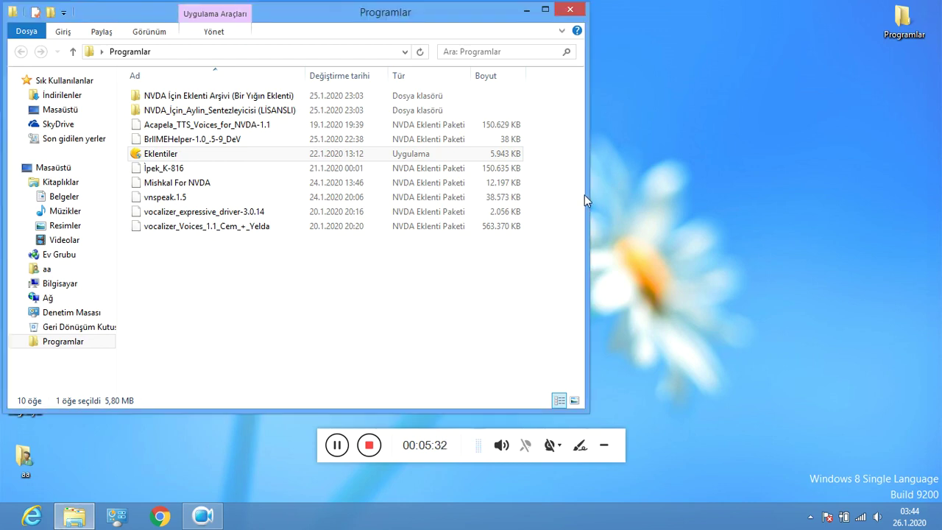
left_click(568, 234)
key("Down")
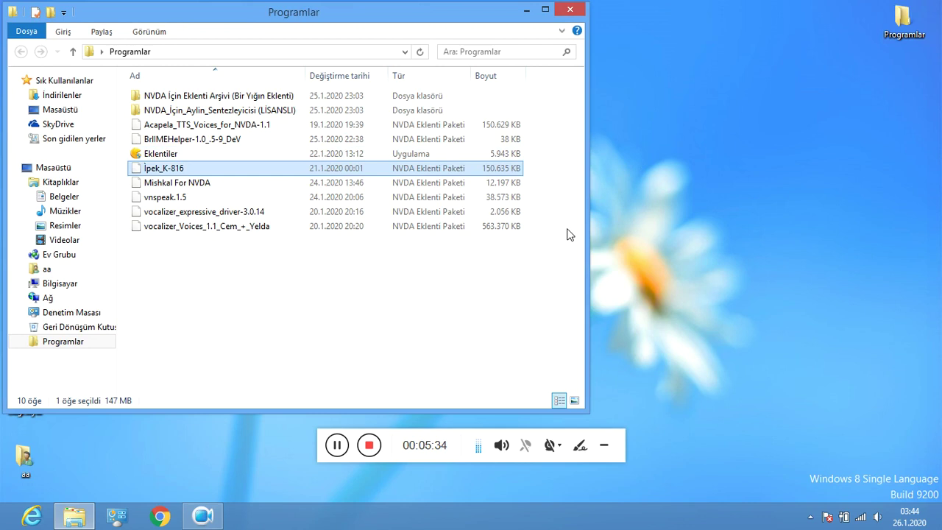
key("Up")
key("Down")
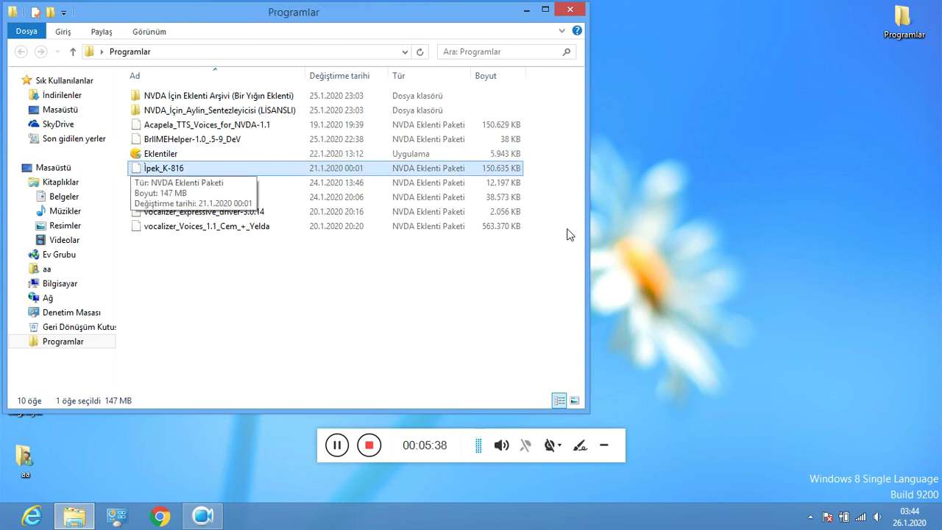
key("Return")
key("Tab")
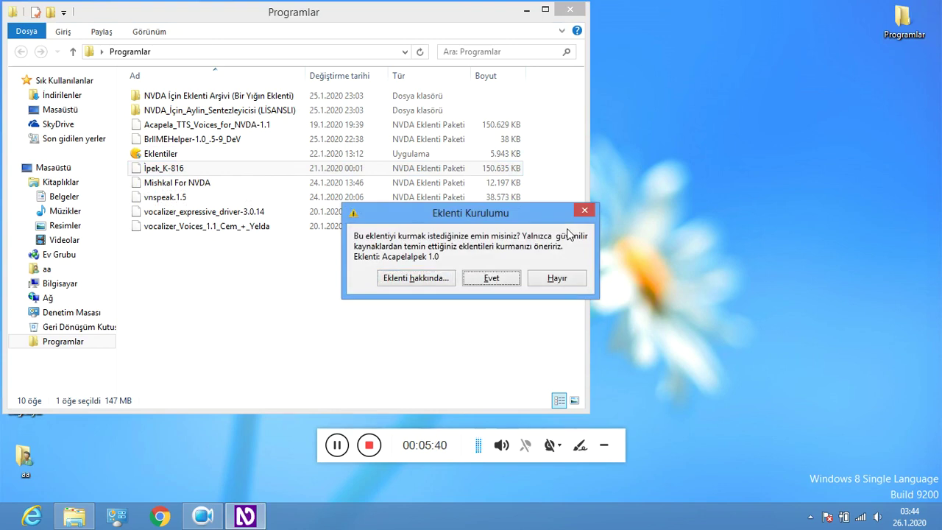
key("Return")
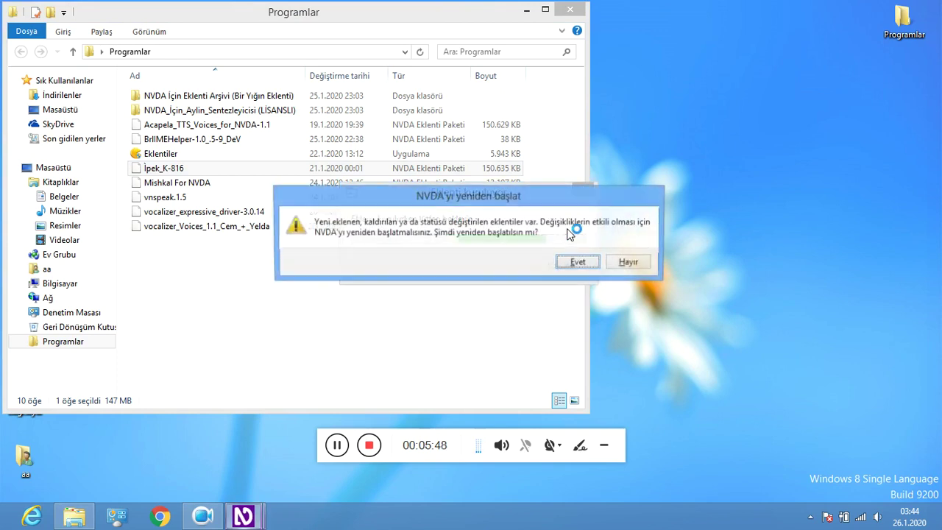
key("Return")
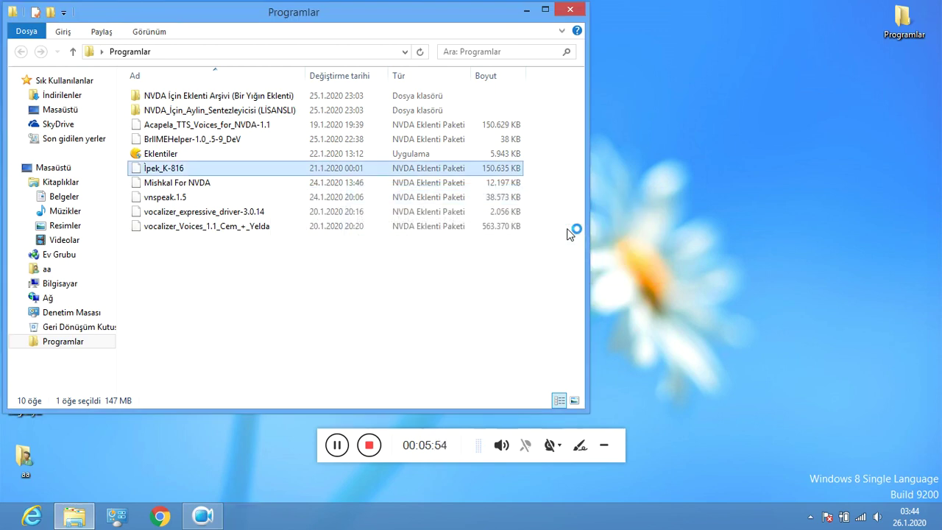
Step: Open NVDA's settings at the Konuşma (speech) category
key("insert+n")
key("Down")
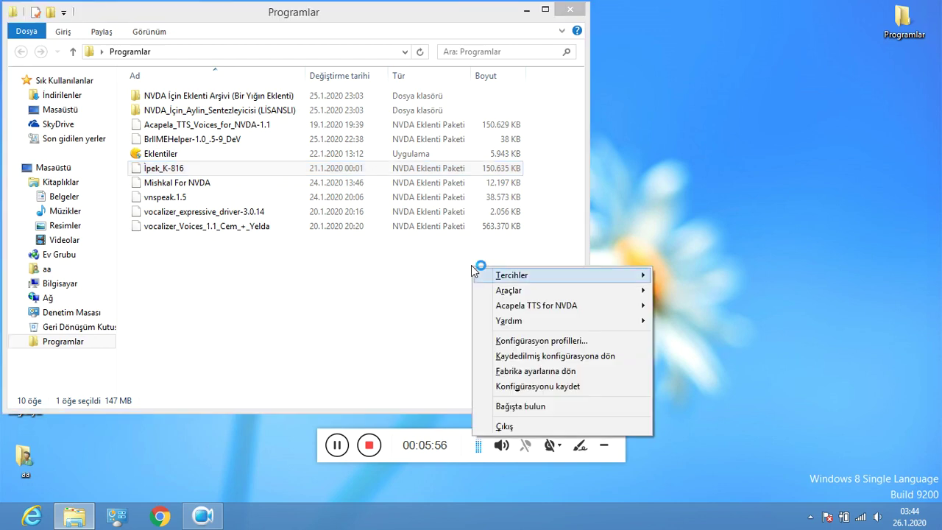
key("Right")
key("Return")
key("Down")
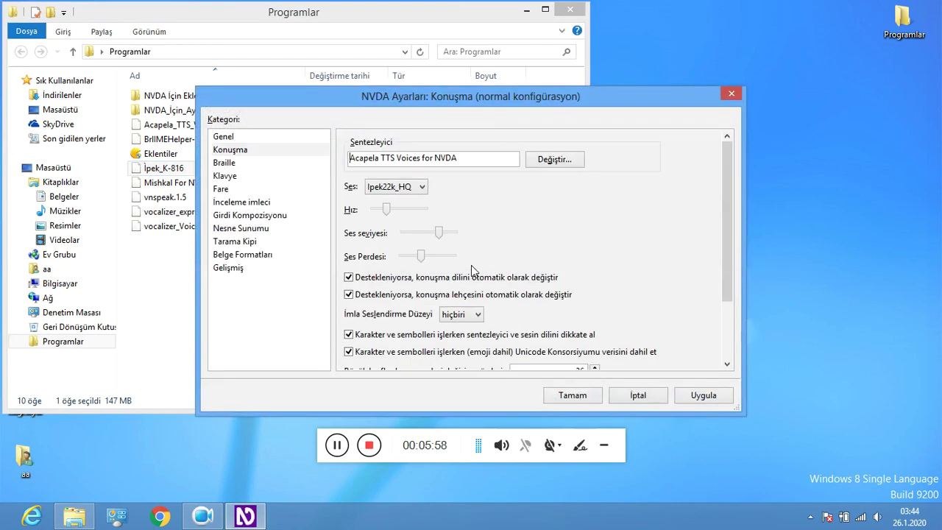
Step: Look through the available synthesizers, choose Acapela TTS Voices for NVDA, and confirm the speech settings
key("ctrl+insert+s")
key("Down")
key("Down")
key("Down")
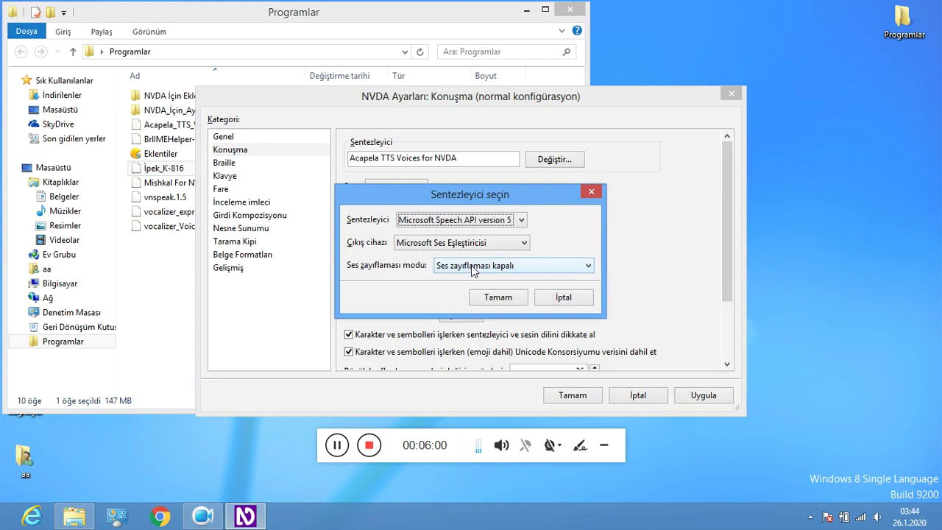
key("Up")
key("Up")
key("Up")
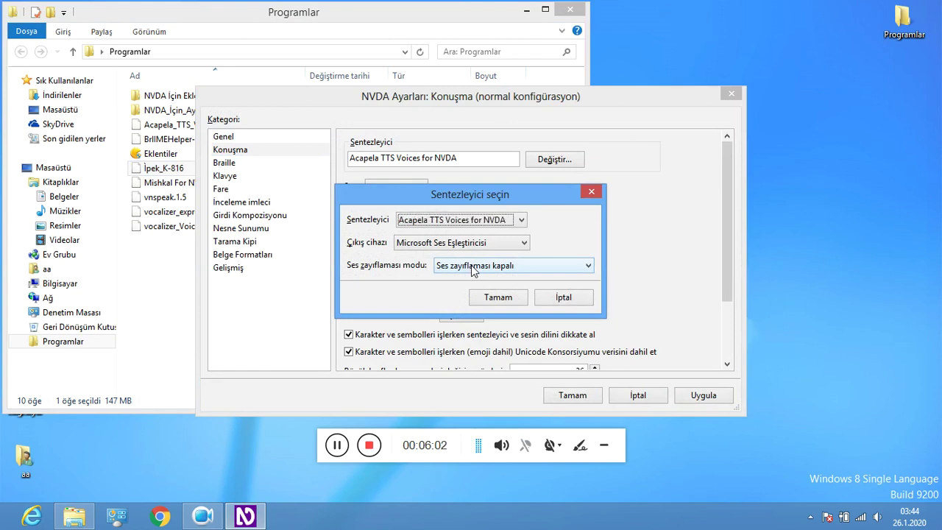
key("Return")
key("Tab")
key("Tab")
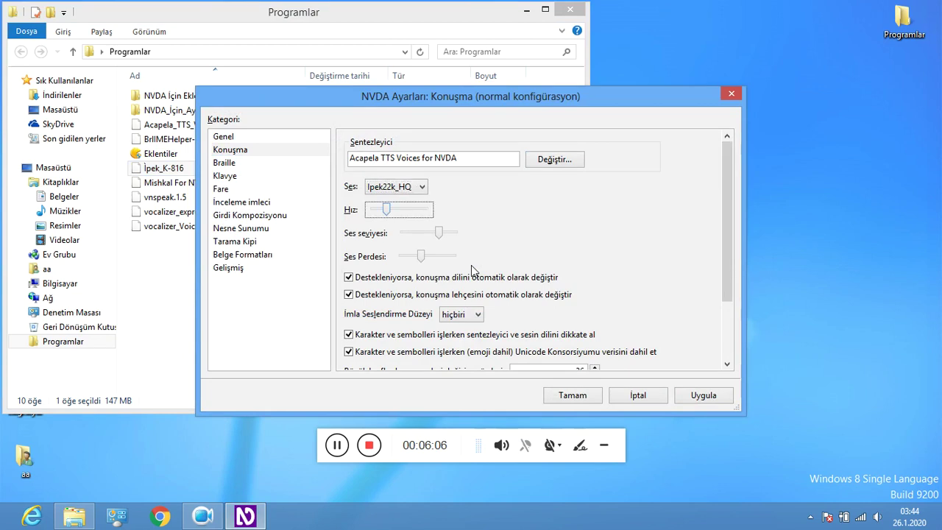
key("Return")
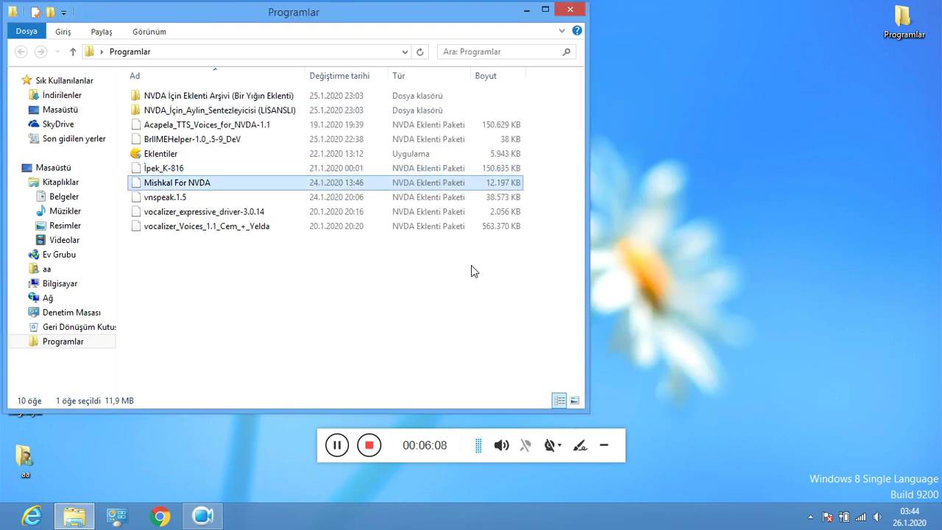
Step: Install the Mishkal For NVDA add-on and decline restarting NVDA
key("Return")
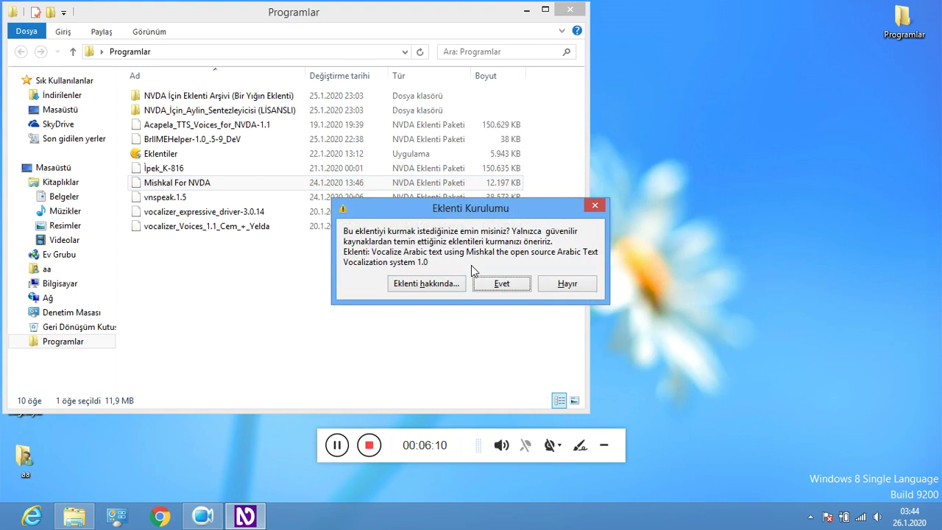
key("Return")
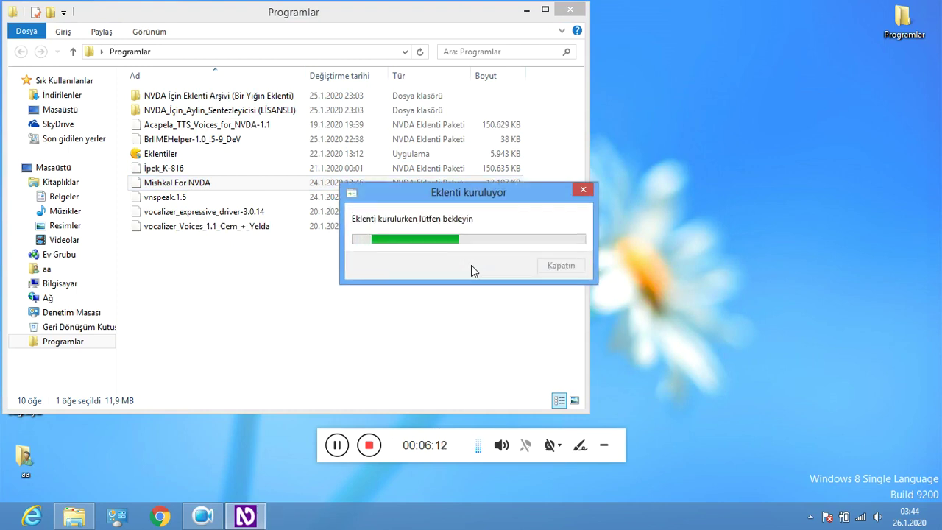
key("Return")
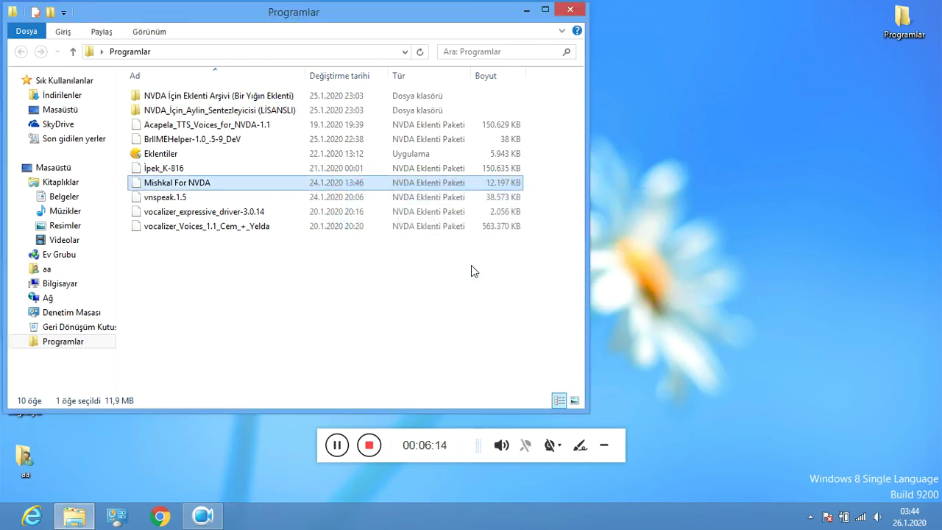
Step: Install the vnspeak.1.5 add-on from the Programlar folder and decline restarting NVDA
key("Down")
key("Return")
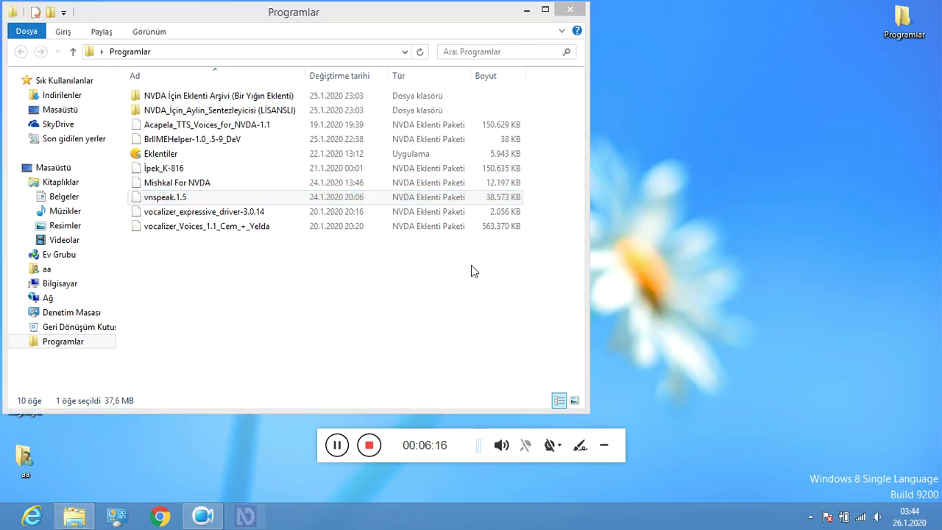
key("Return")
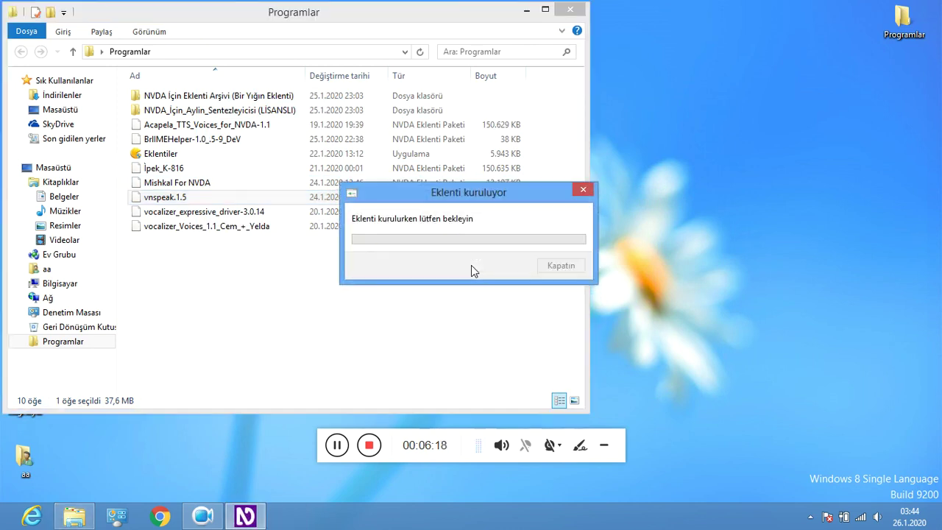
key("Return")
Step: Install NuanceVocalizerCem 1.0 from the vocalizer_expressive_driver-3.0.14 package and decline restarting NVDA
key("Down")
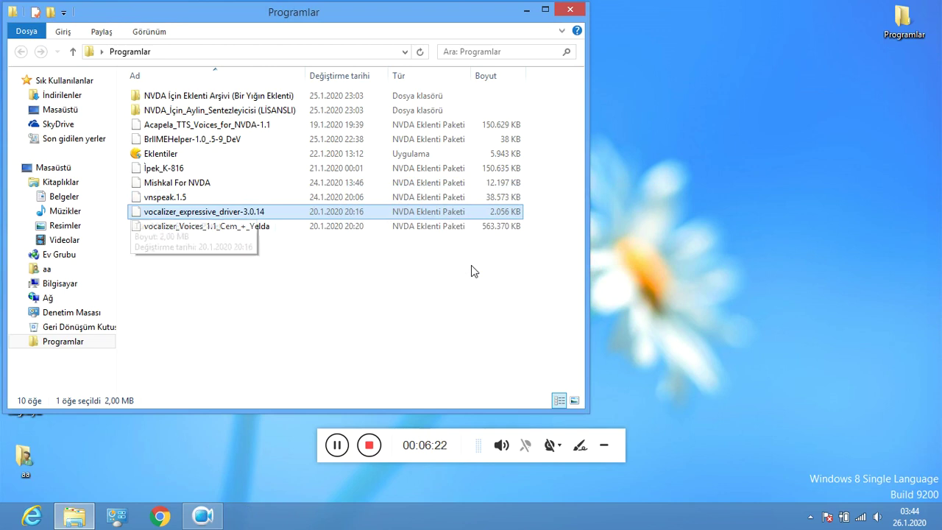
key("Return")
key("Tab")
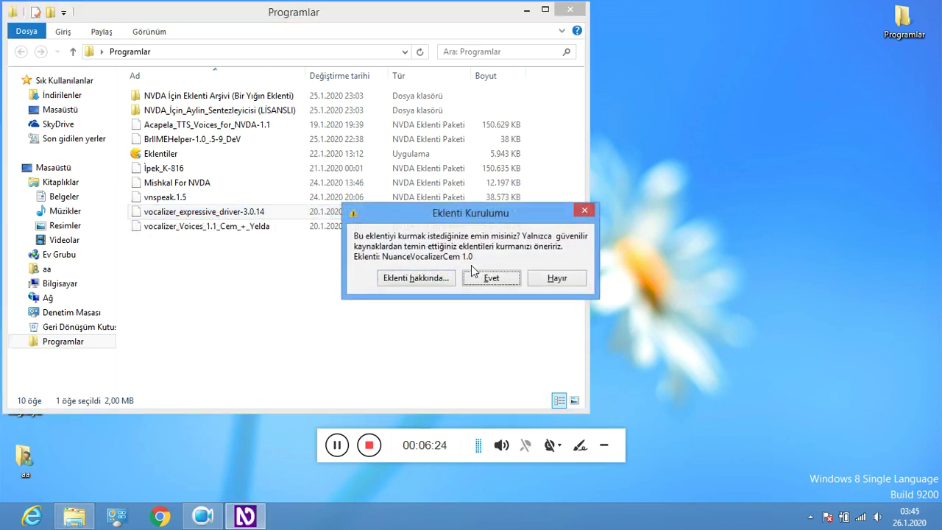
key("Return")
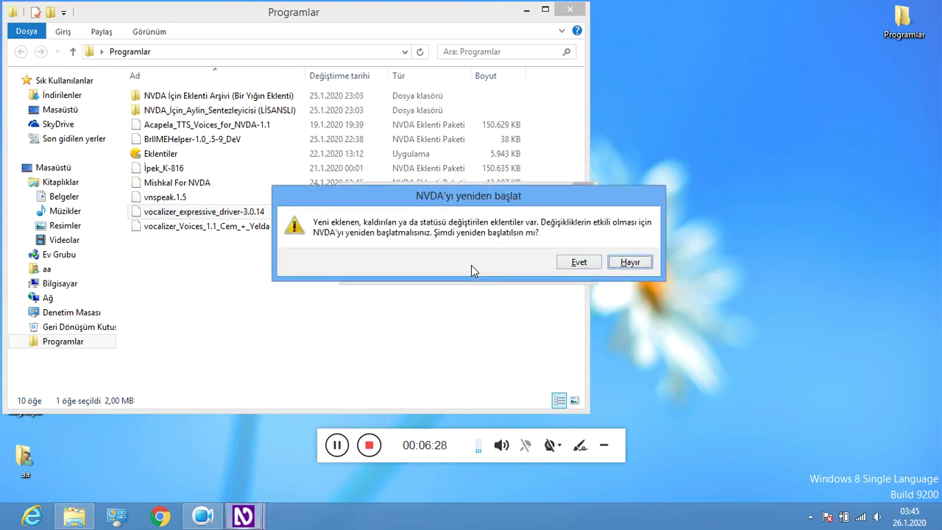
key("Return")
Step: Install the vocalizer_Voices_1.1_Cem_+_Yelda add-on package and restart NVDA
key("Down")
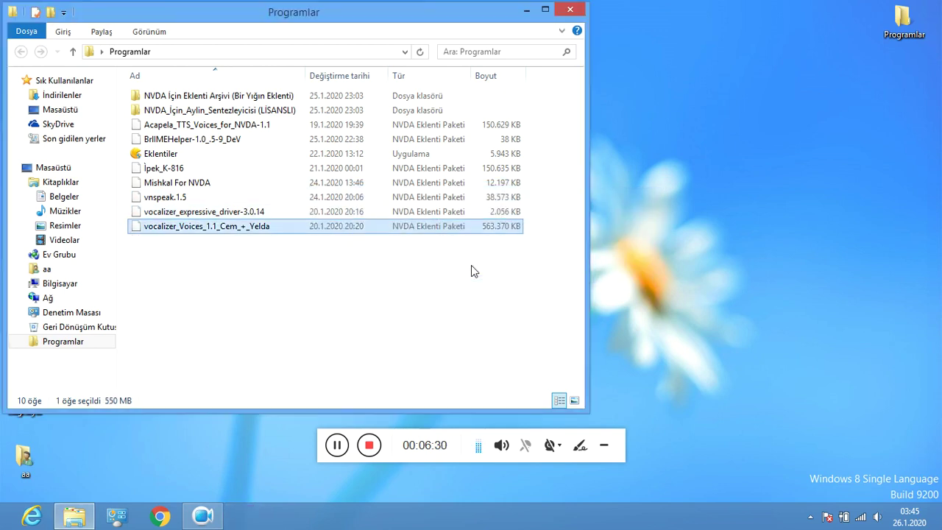
key("Return")
key("Return")
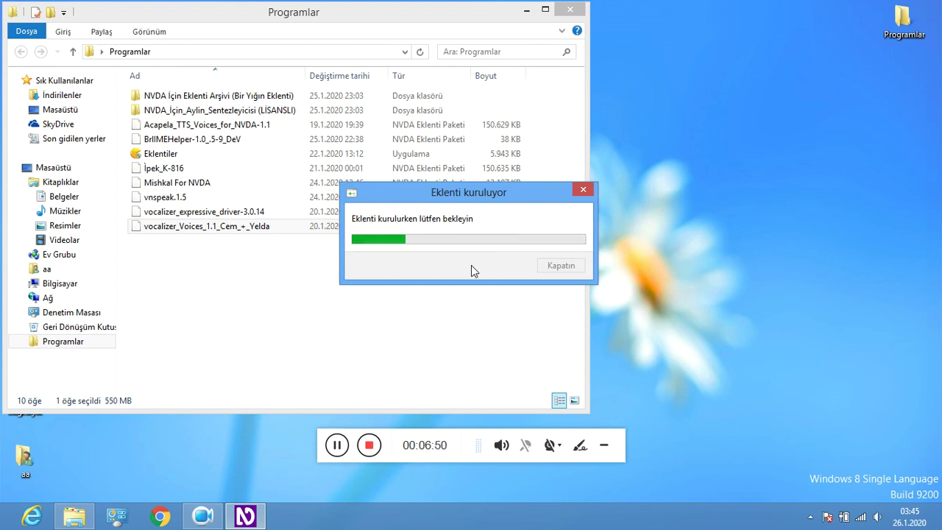
key("Tab")
key("Return")
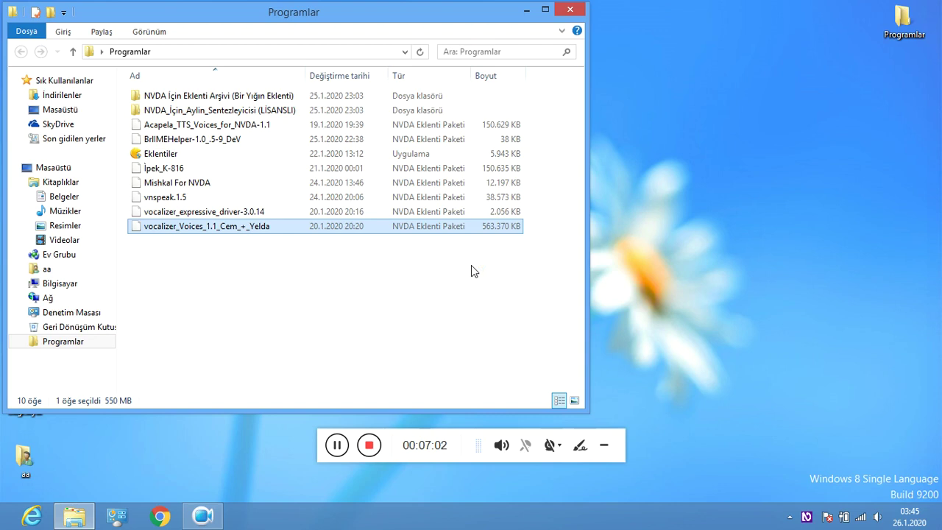
Step: Look through the entries of the NVDA menu and close it without choosing any
key("Insert+n")
key("Down")
key("Down")
key("Down")
key("Down")
key("Down")
key("Down")
key("Up")
key("Up")
key("Up")
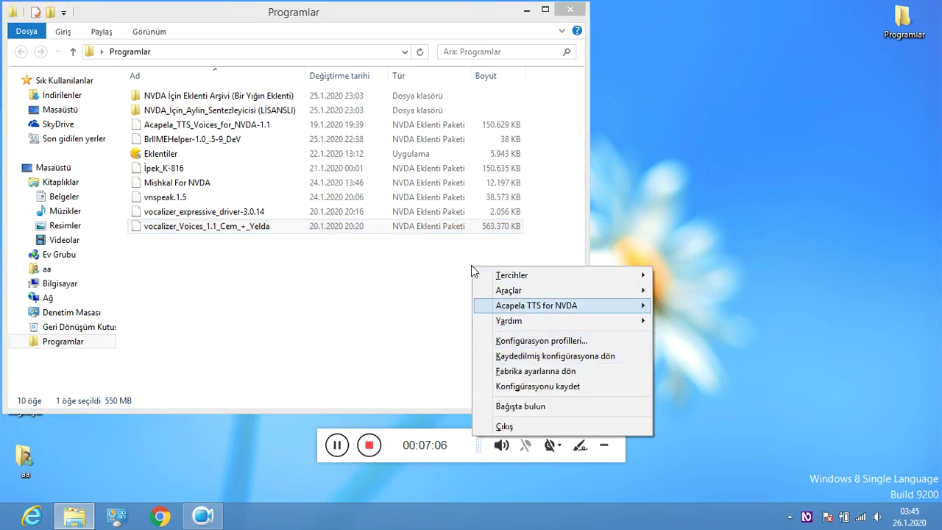
key("Up")
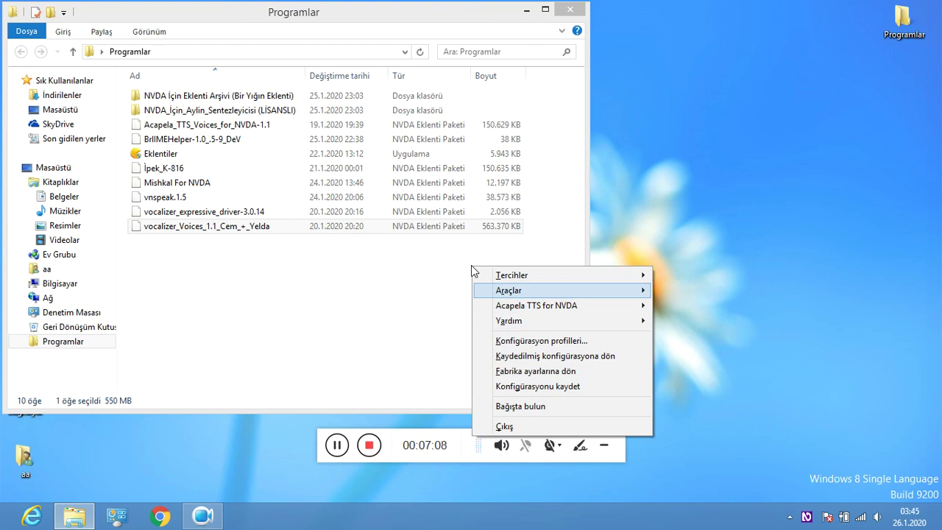
key("Escape")
Step: Check the NVDA_İçin_Aylin_Sentezleyicisi (LİSANSLI) folder's details in Programlar and close the folder window
key("Up")
key("Up")
key("Up")
key("Up")
key("Up")
key("Up")
key("Up")
key("Up")
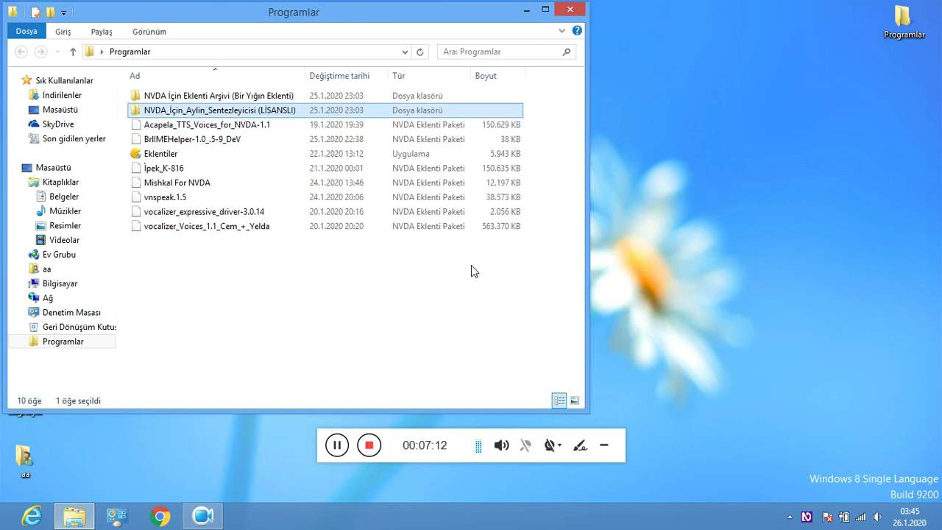
key("Up")
key("Down")
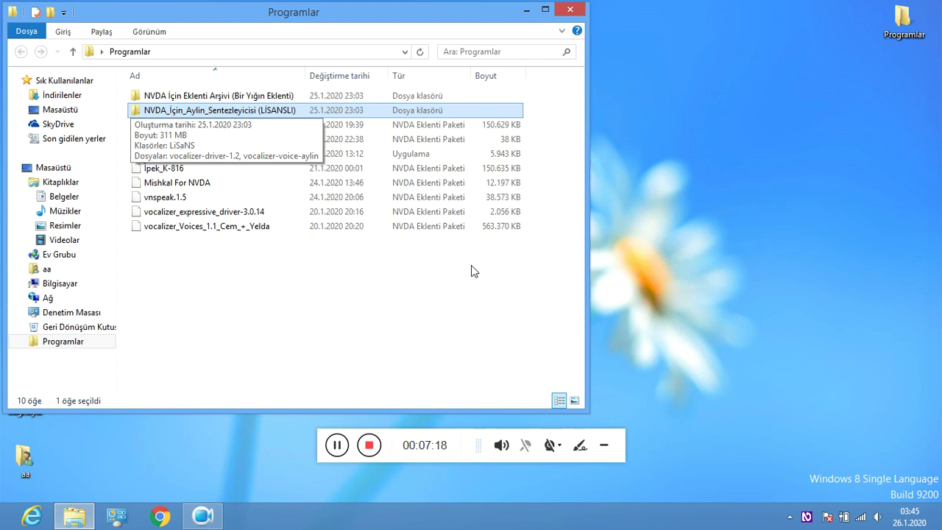
key("alt+F4")
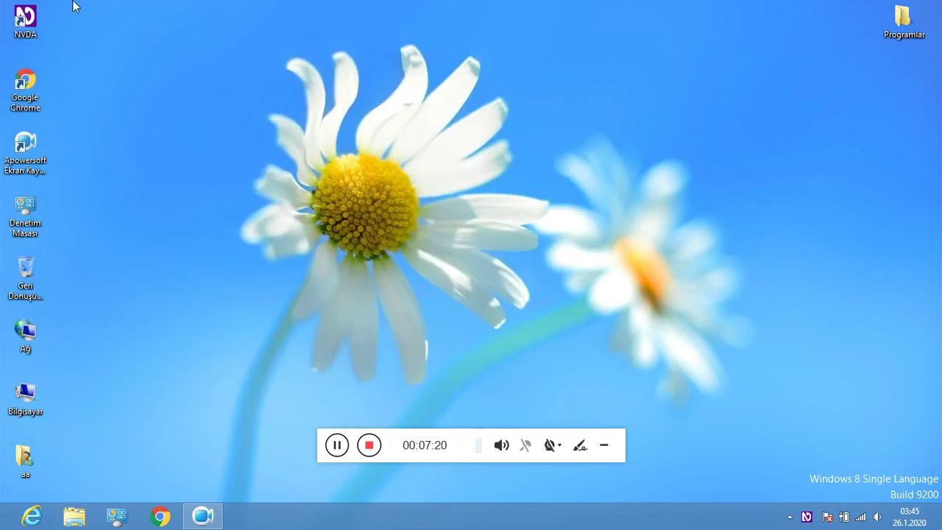